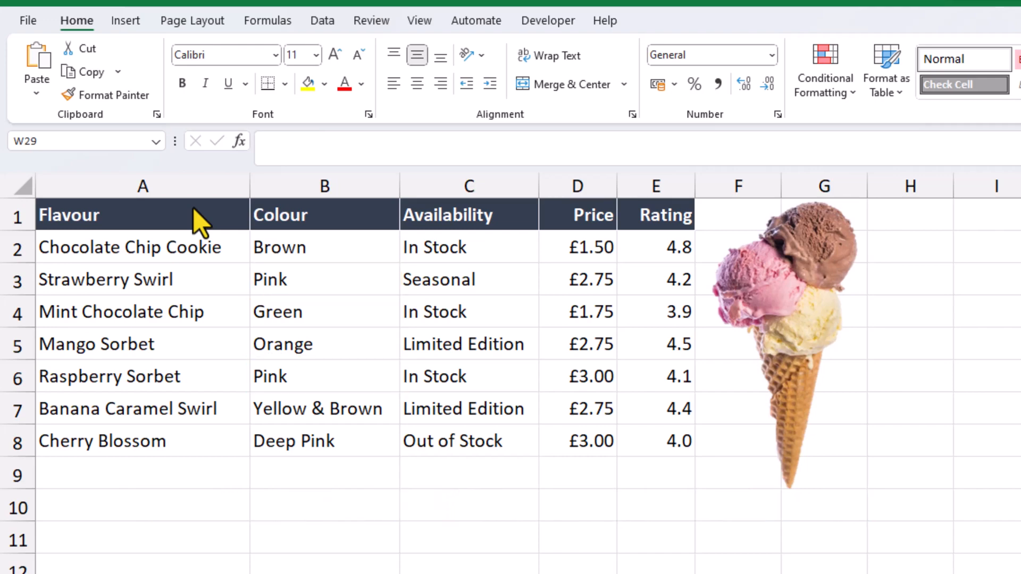
Highlight cells in B2:B8 that are equal to "Pink" with Light Red Fill with Dark Red Text.
left_click_drag(322, 249, 333, 439)
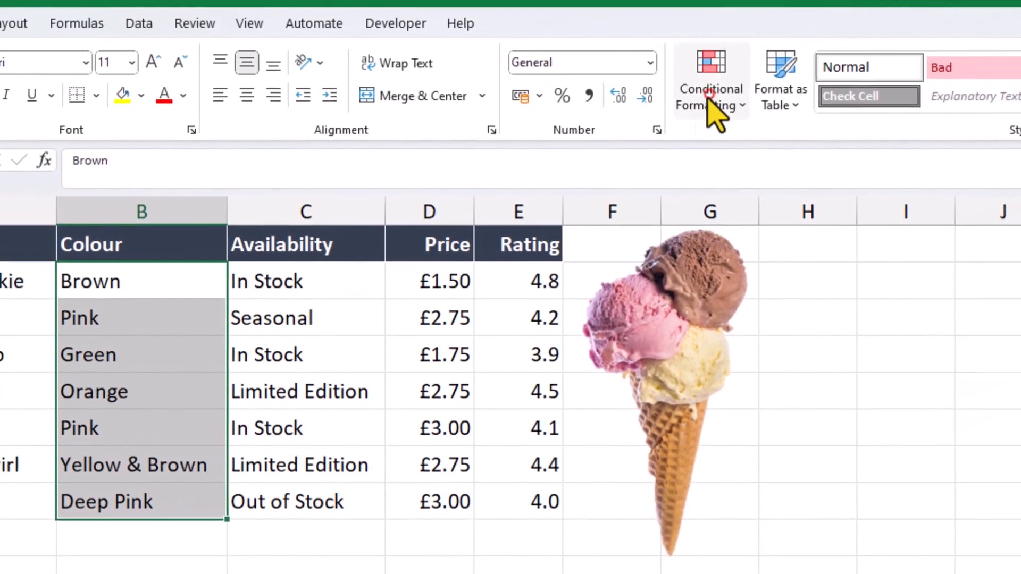
left_click(819, 93)
mouse_move(723, 148)
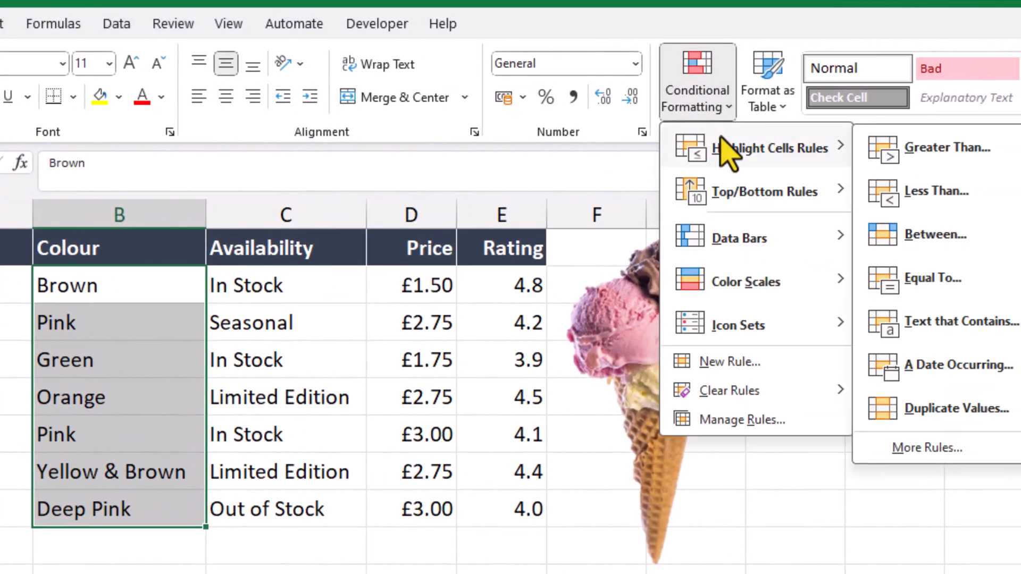
left_click(940, 277)
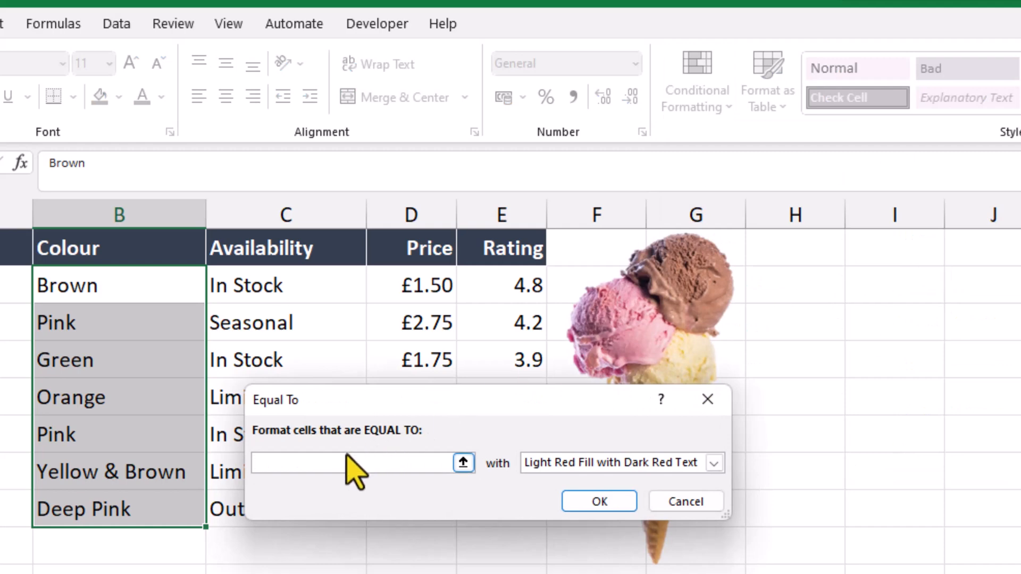
type("Pink")
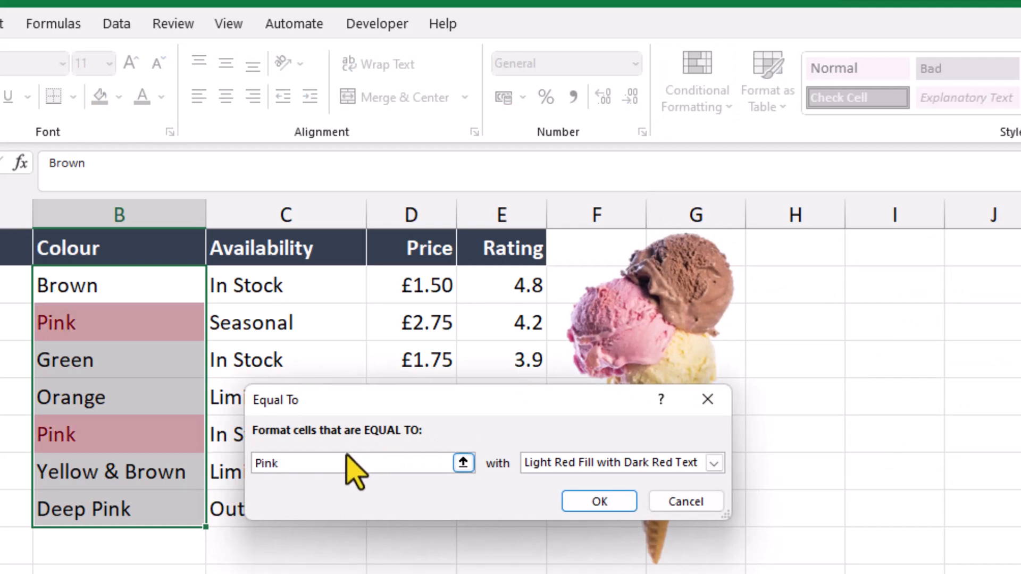
left_click(601, 502)
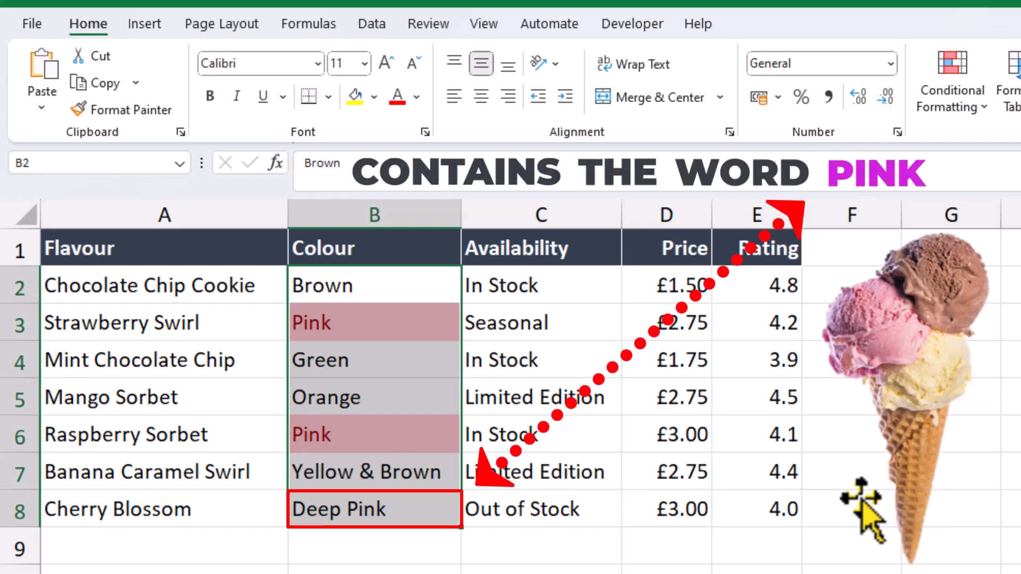
Edit the Colour column's conditional formatting rule to format cells with specific text containing "Pink".
left_click(924, 96)
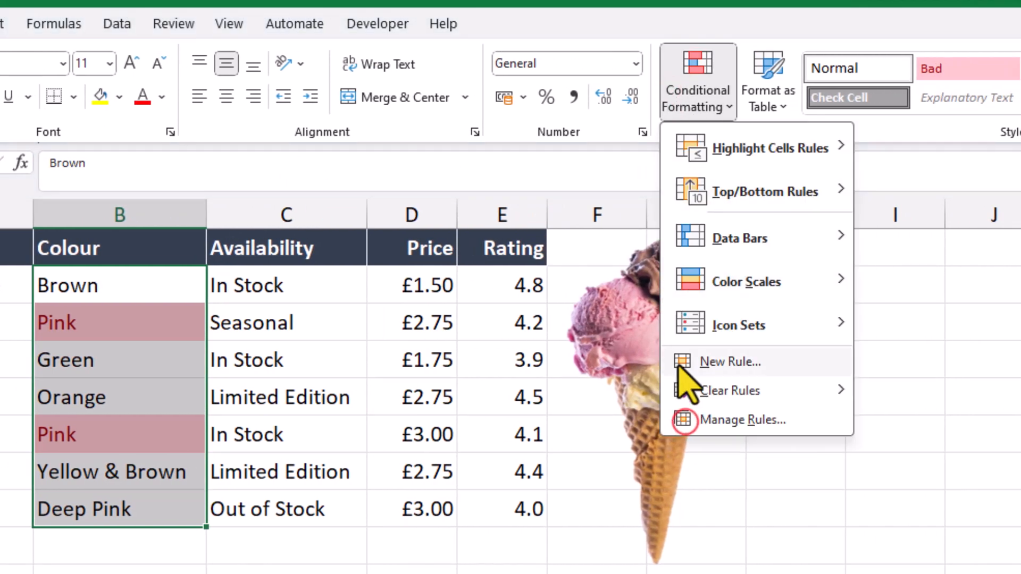
left_click(686, 422)
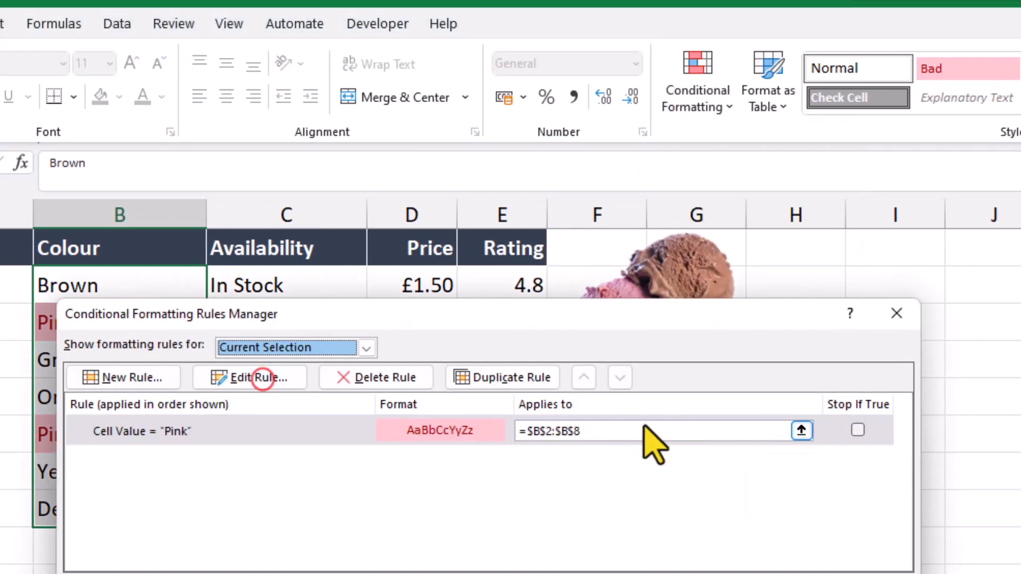
left_click(260, 378)
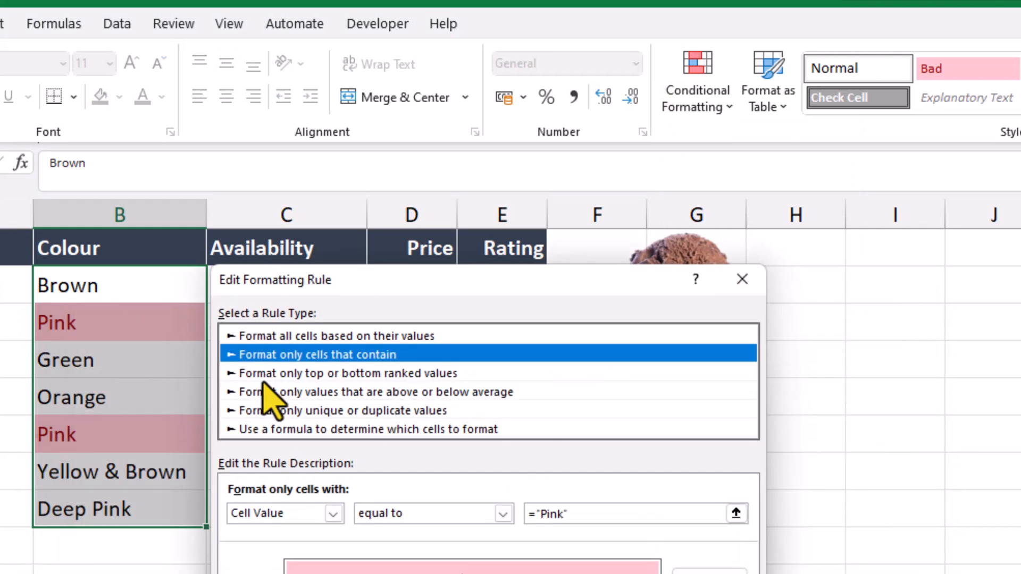
left_click(333, 514)
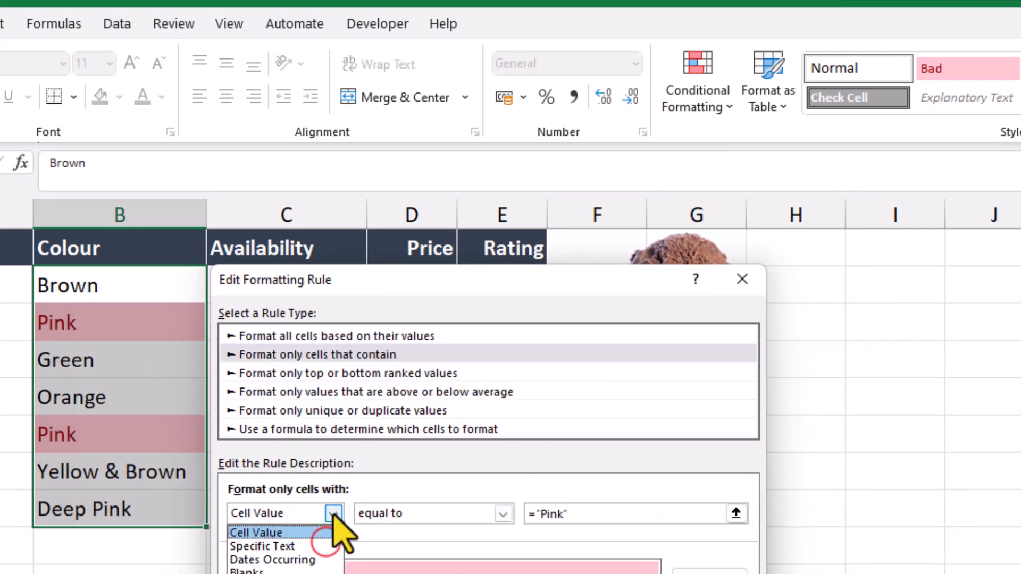
left_click(319, 546)
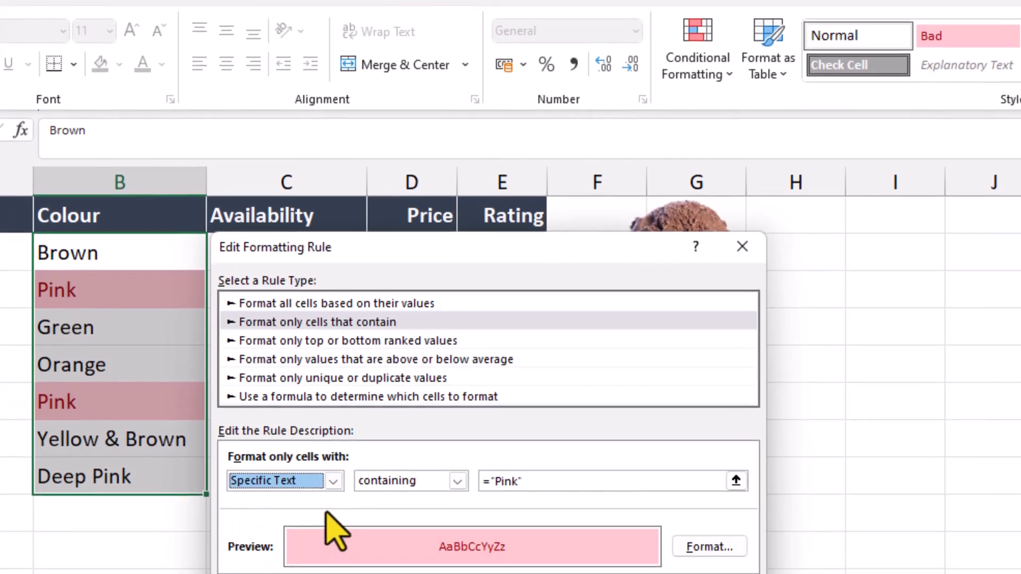
left_click(624, 550)
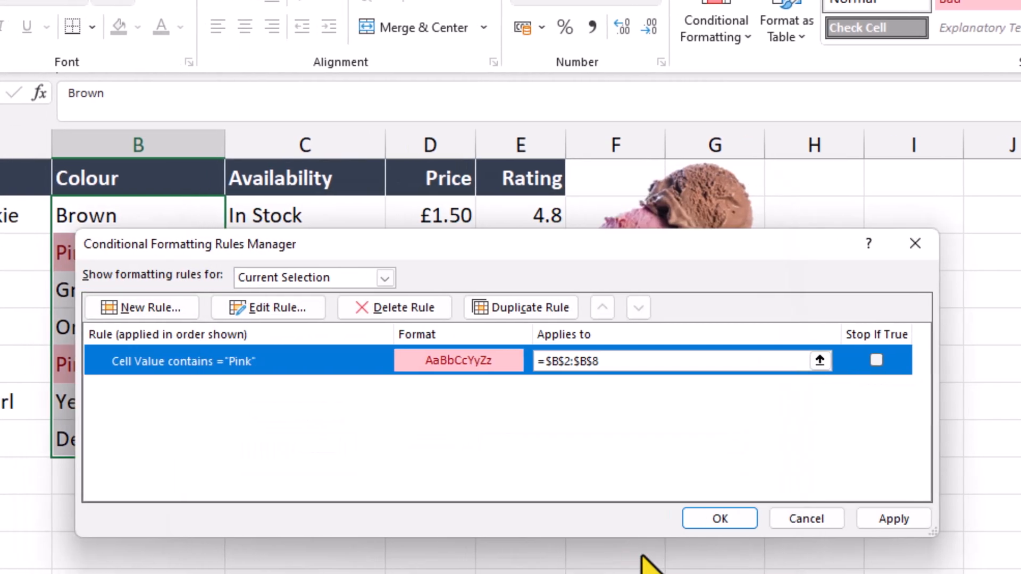
left_click(739, 516)
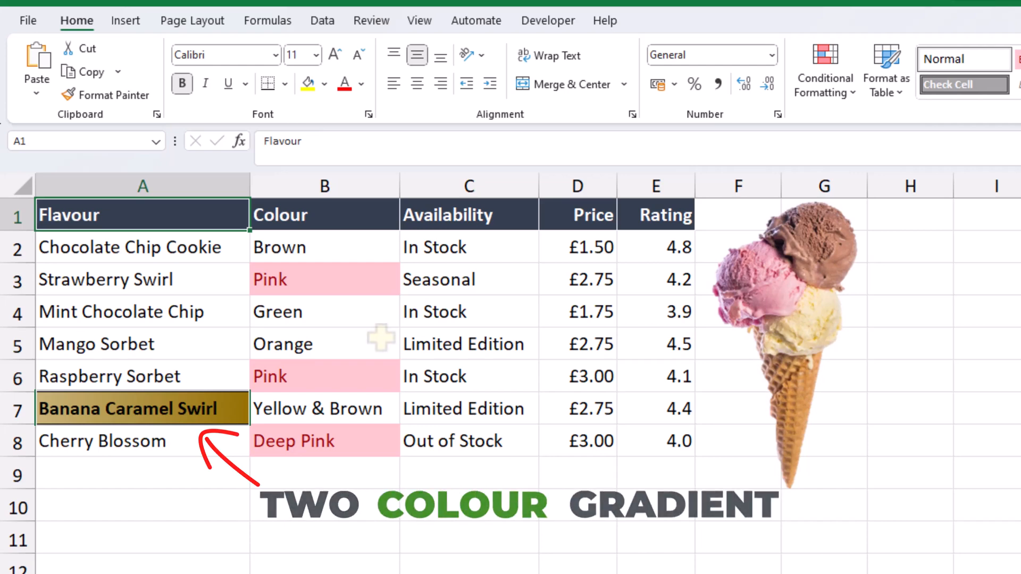
Start a formula-based conditional formatting rule for the whole Flavour column and set its font style to Bold.
left_click(167, 181)
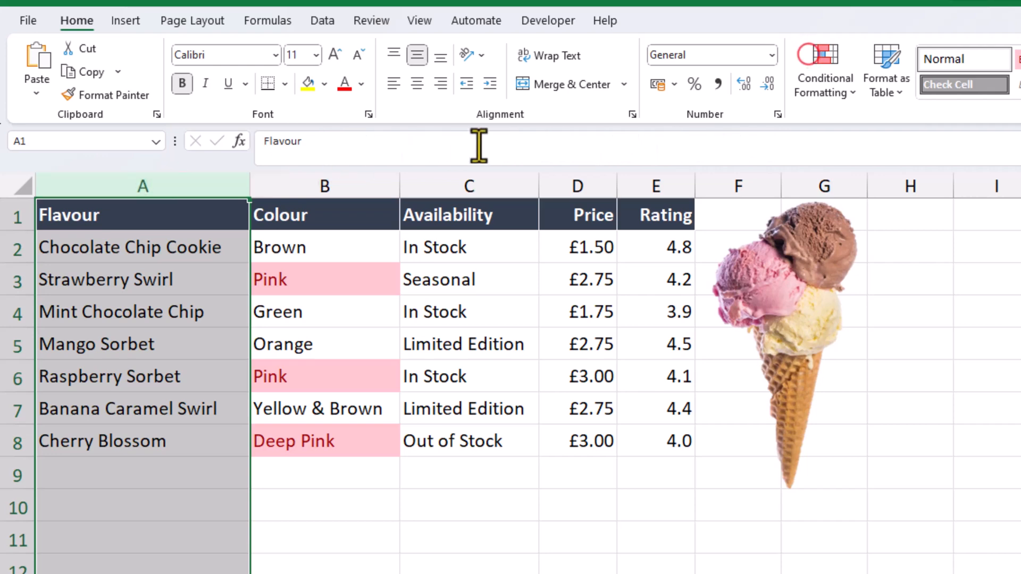
left_click(813, 70)
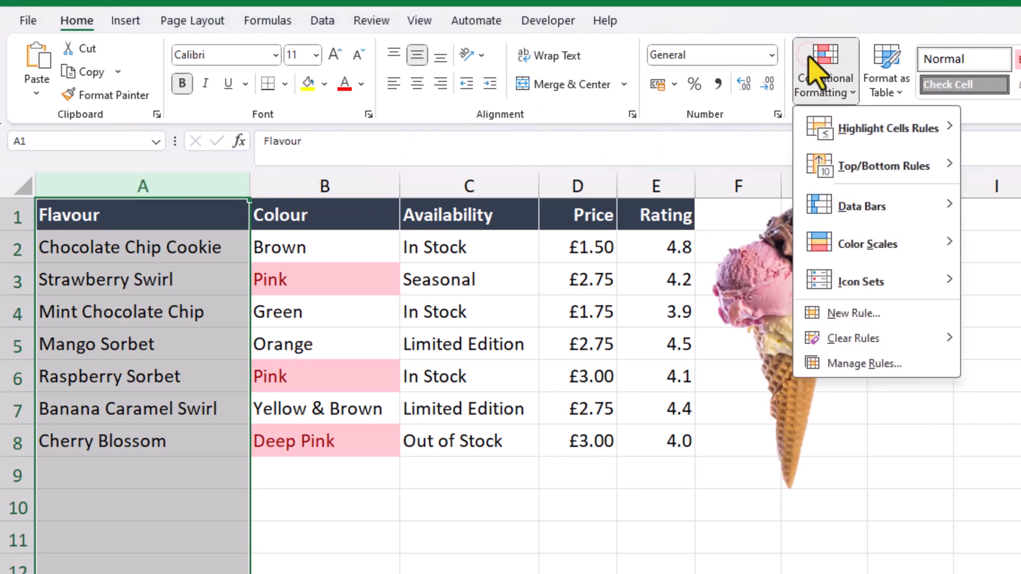
left_click(822, 313)
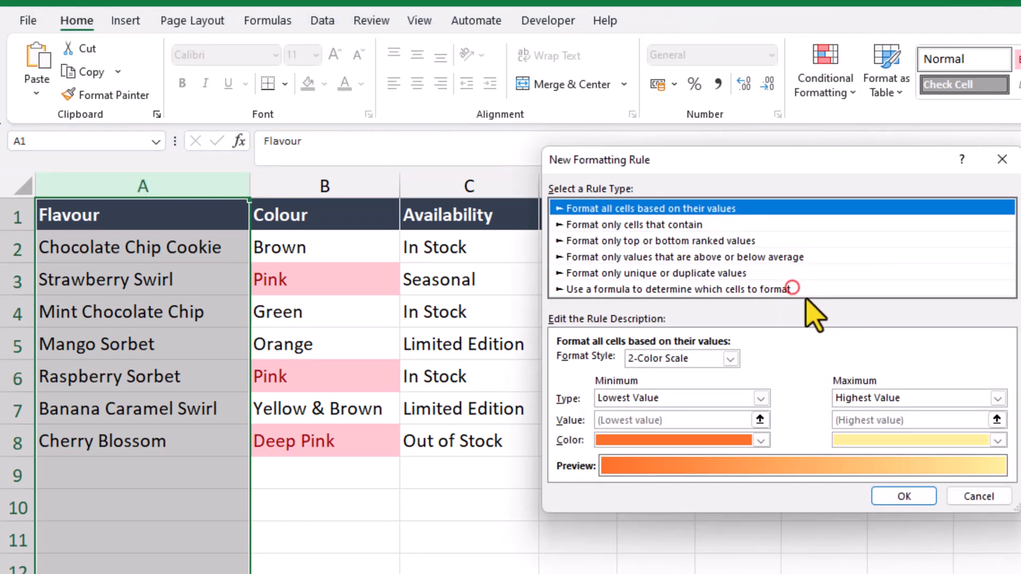
left_click(792, 289)
left_click(972, 419)
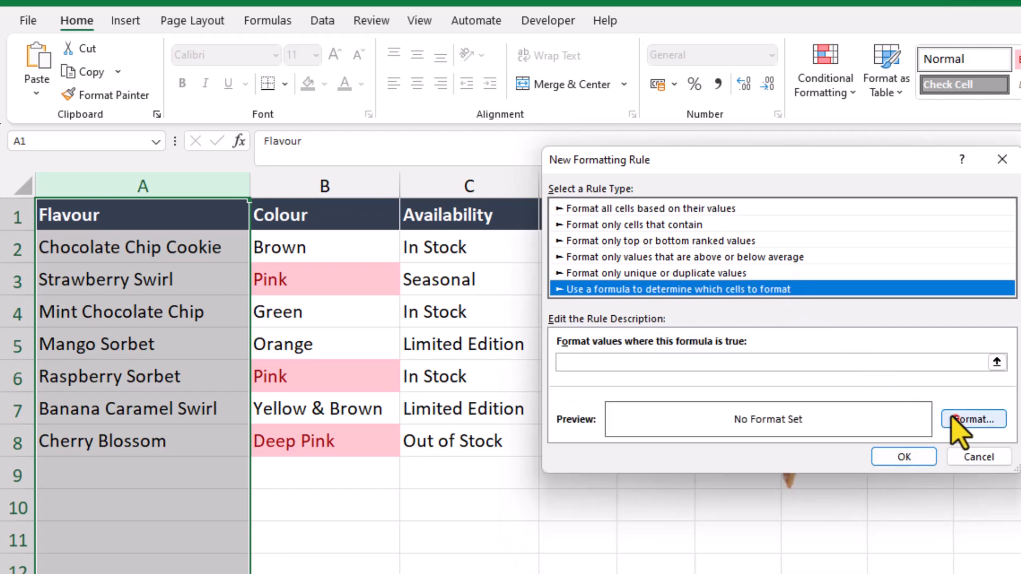
left_click(834, 190)
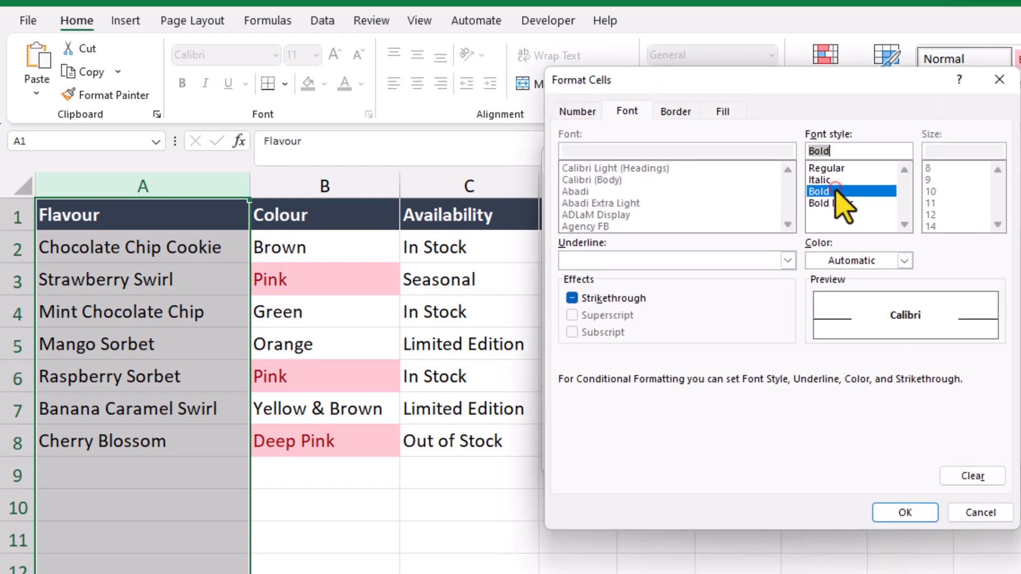
Add an outline border to the rule's format and choose dark gold as the line colour.
left_click(675, 112)
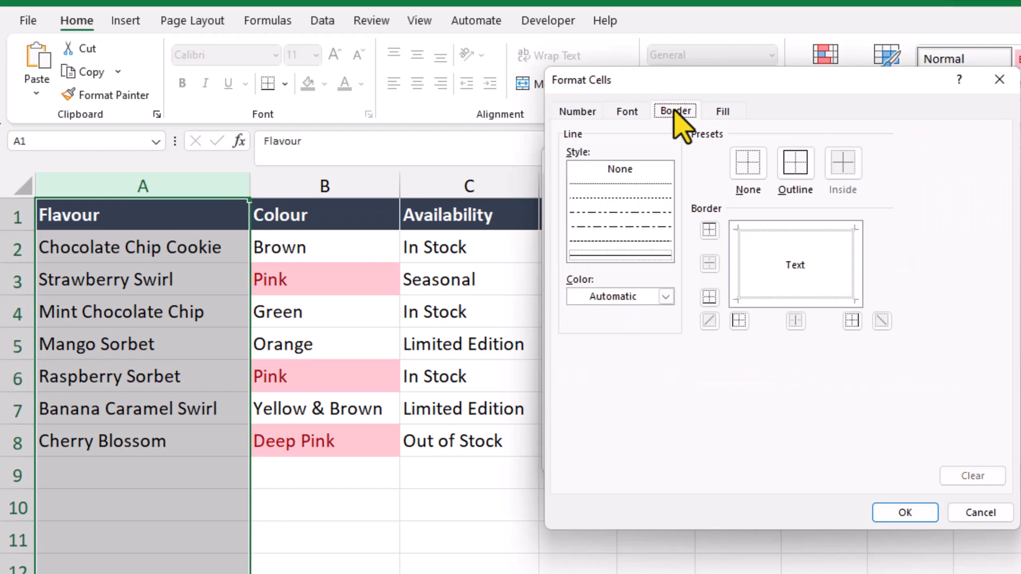
left_click(796, 168)
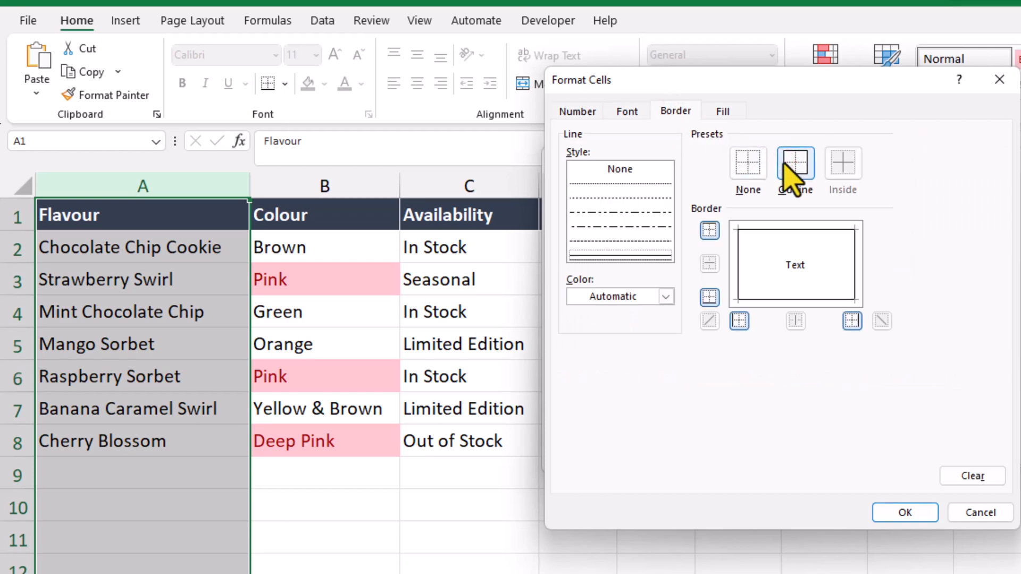
left_click(667, 297)
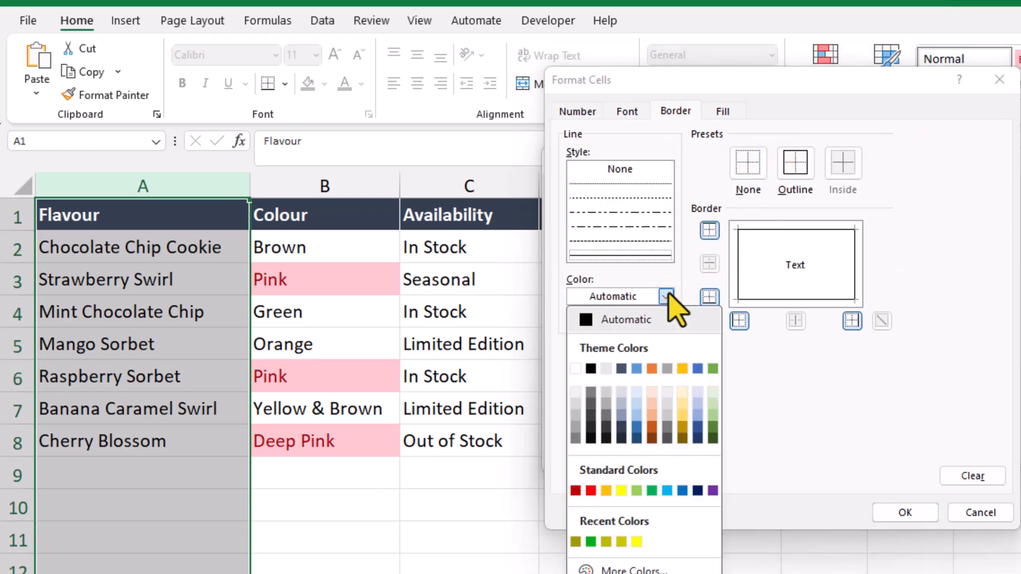
left_click(682, 438)
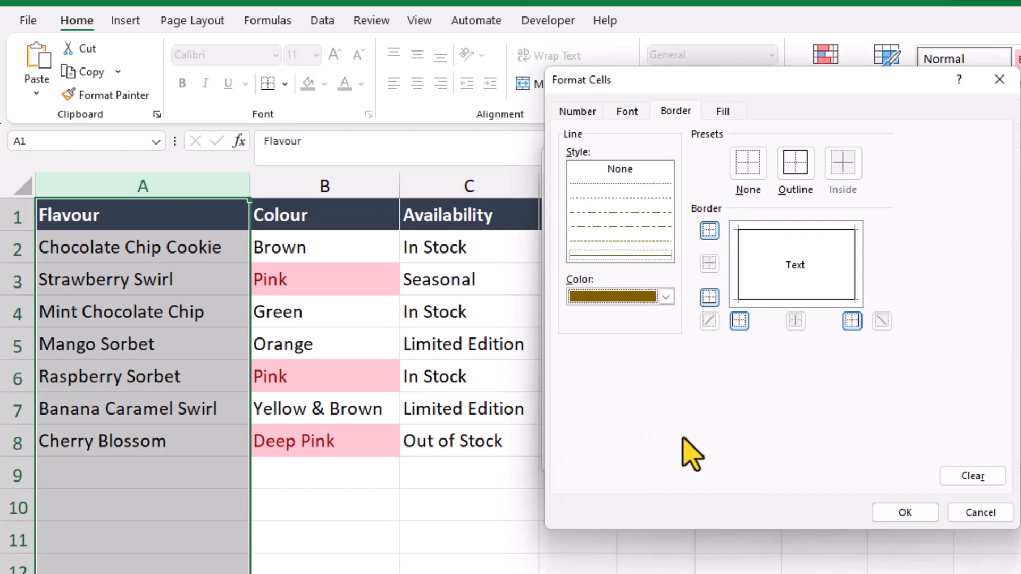
Give the rule's format a two-colour gradient fill with Vertical shading, from light gold to dark gold, and accept the format.
left_click(731, 111)
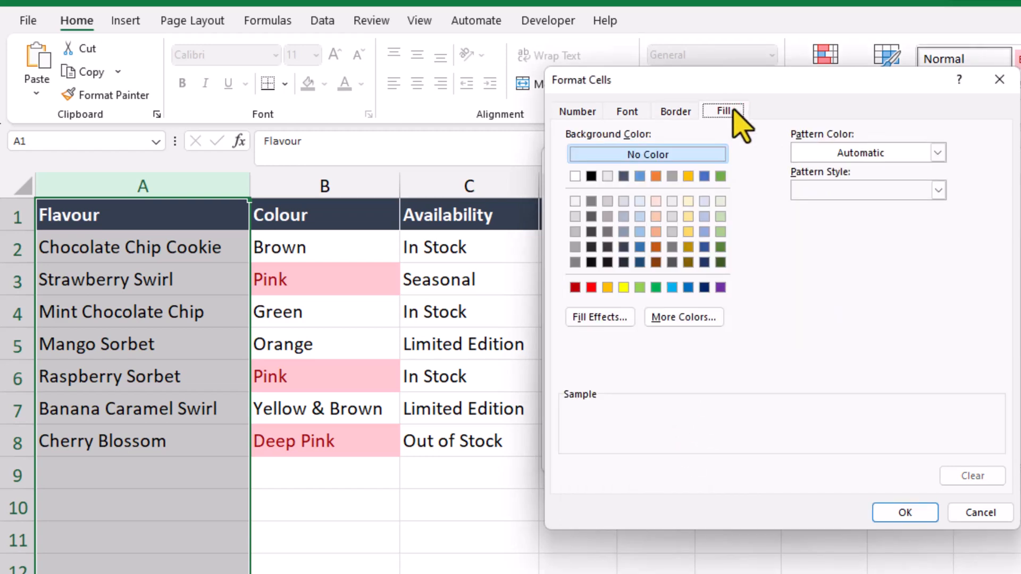
left_click(582, 317)
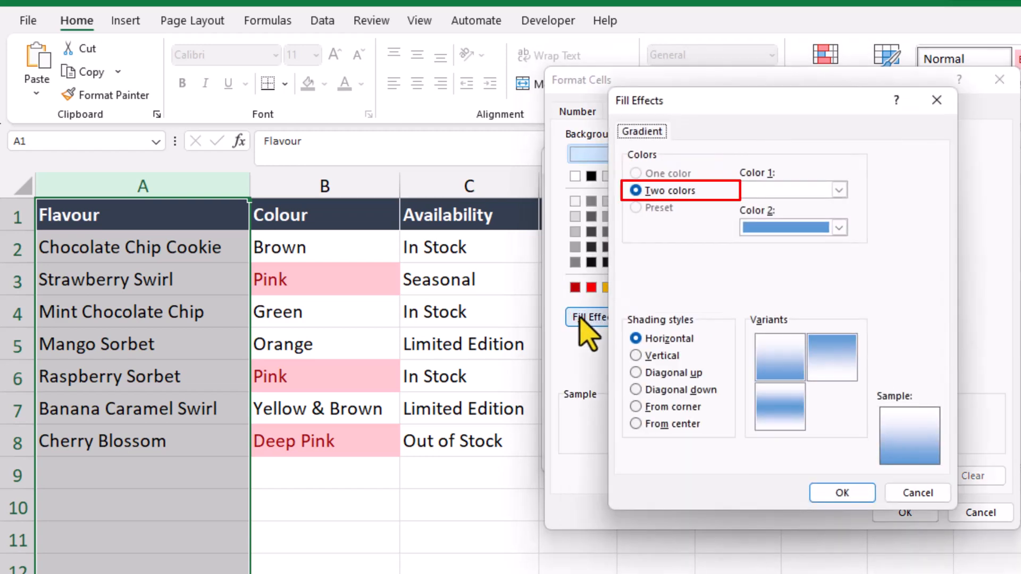
left_click(637, 355)
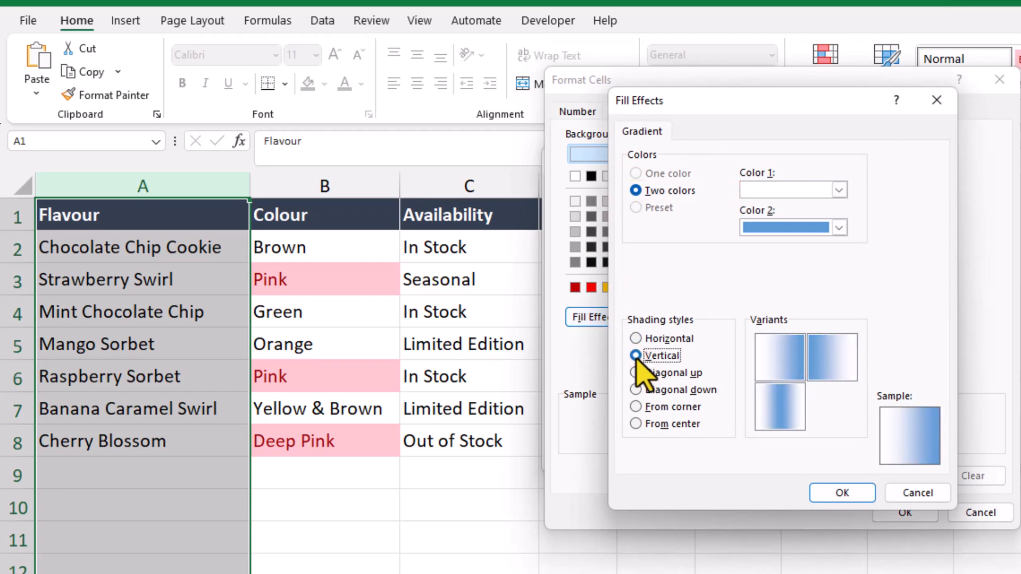
left_click(838, 189)
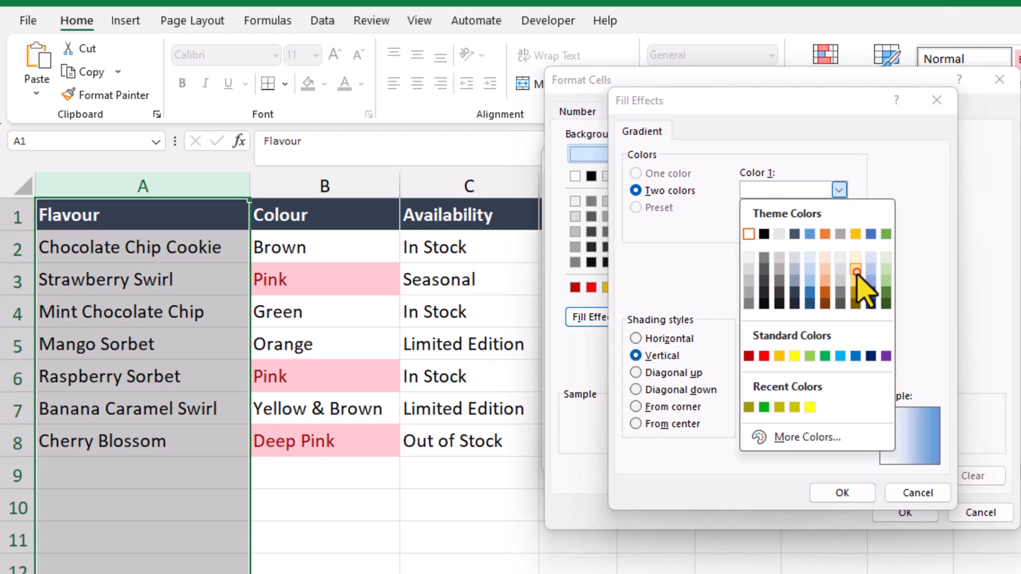
left_click(855, 272)
left_click(839, 227)
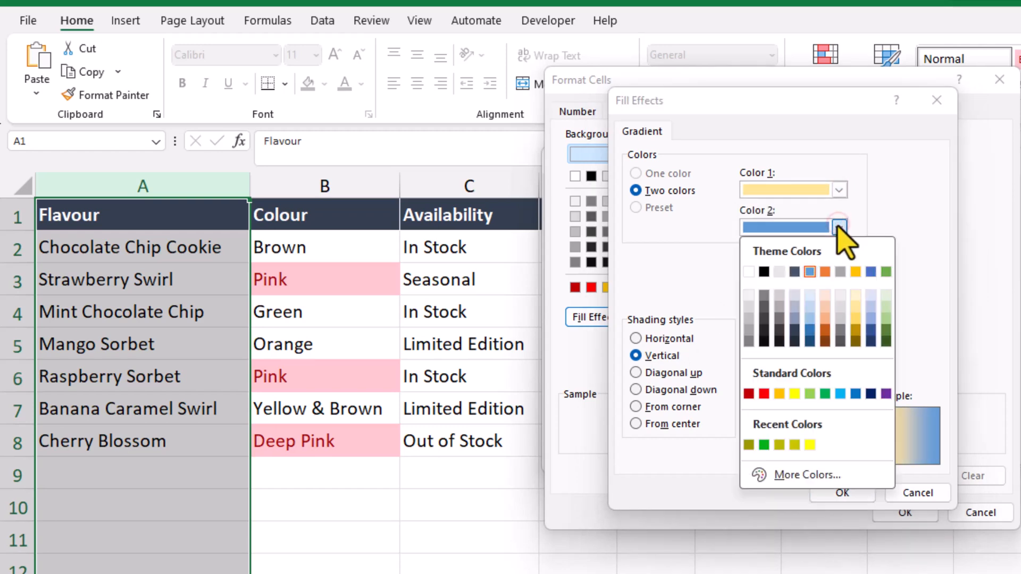
left_click(855, 330)
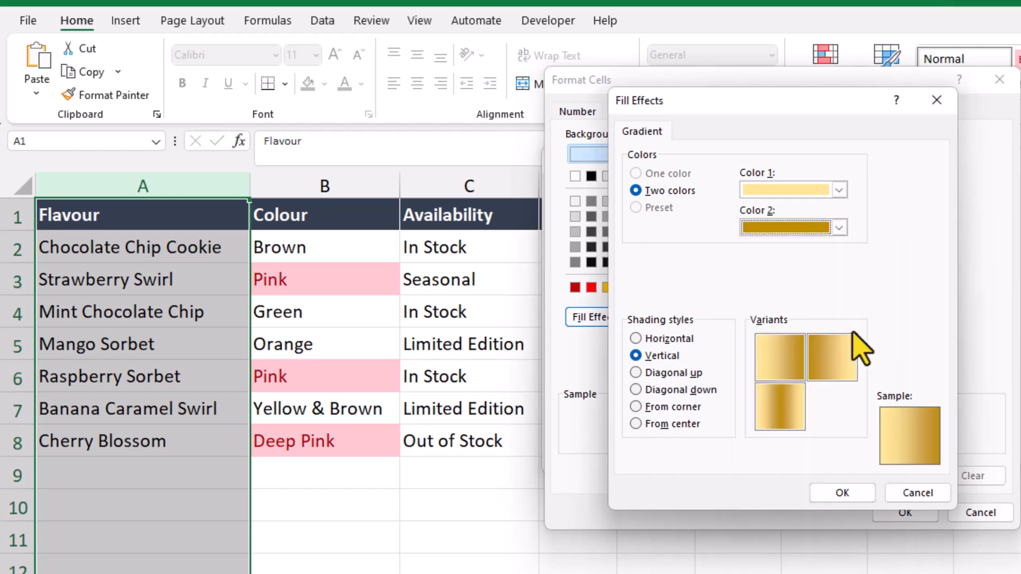
left_click(840, 493)
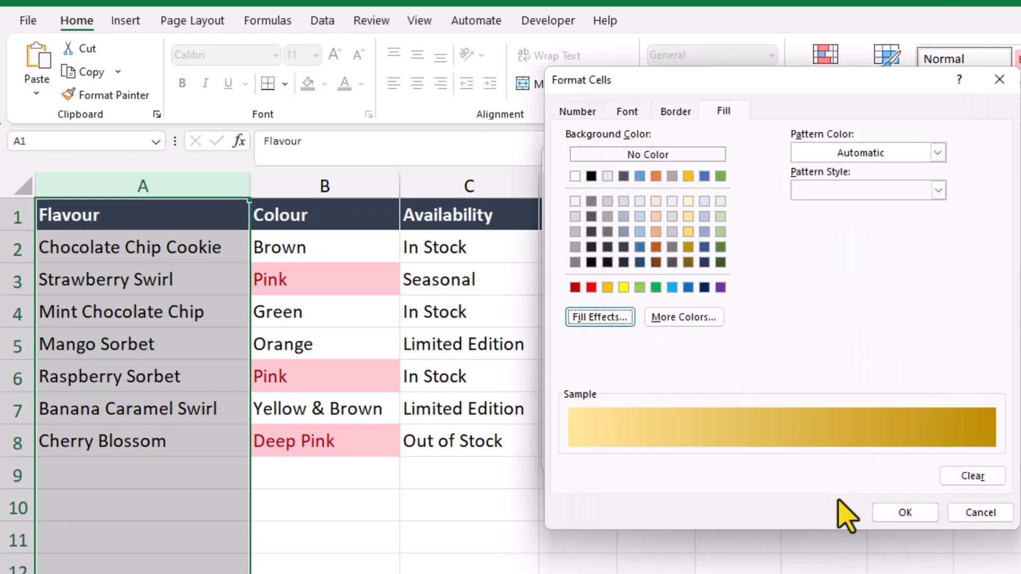
left_click(888, 509)
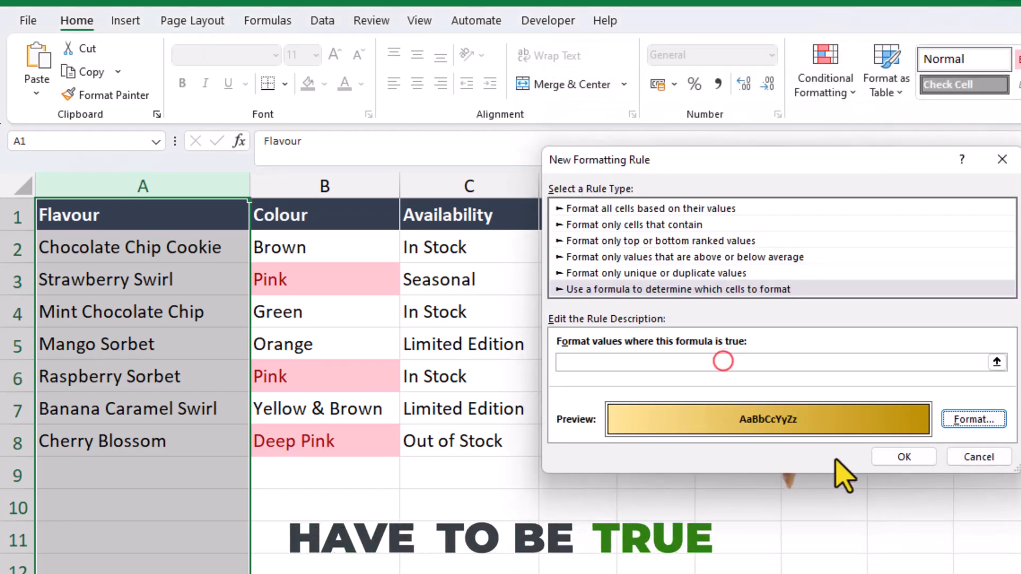
Start the rule's formula as an AND test with the column-locked condition $B1="Yellow & Brown".
left_click(723, 362)
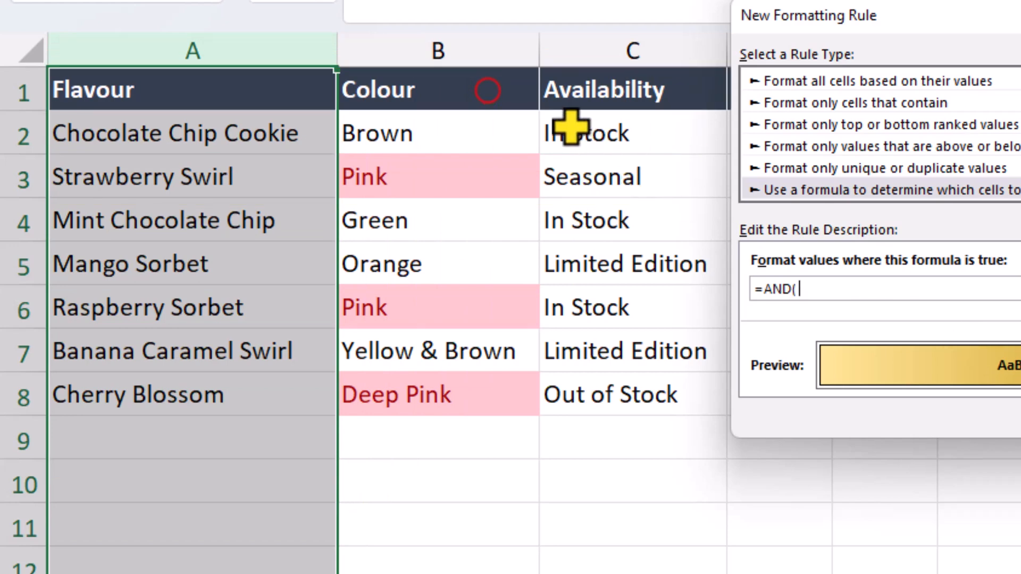
left_click(487, 90)
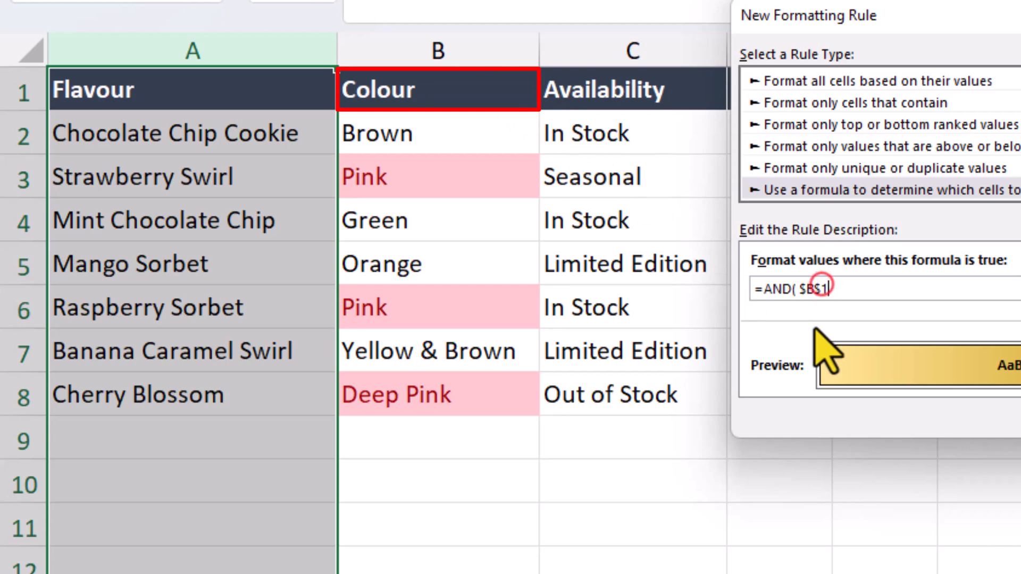
left_click(825, 289)
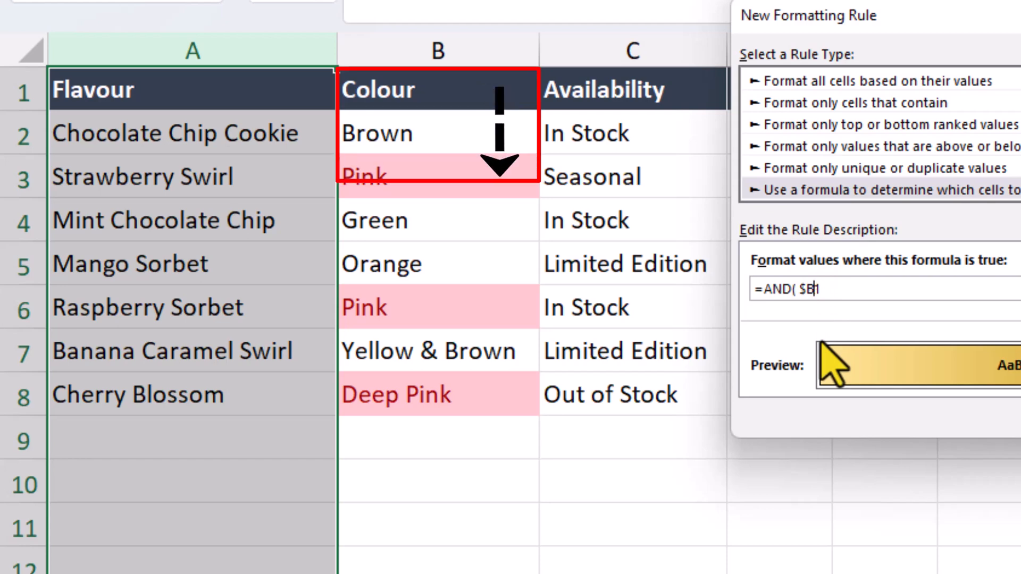
key("BackSpace")
left_click(839, 289)
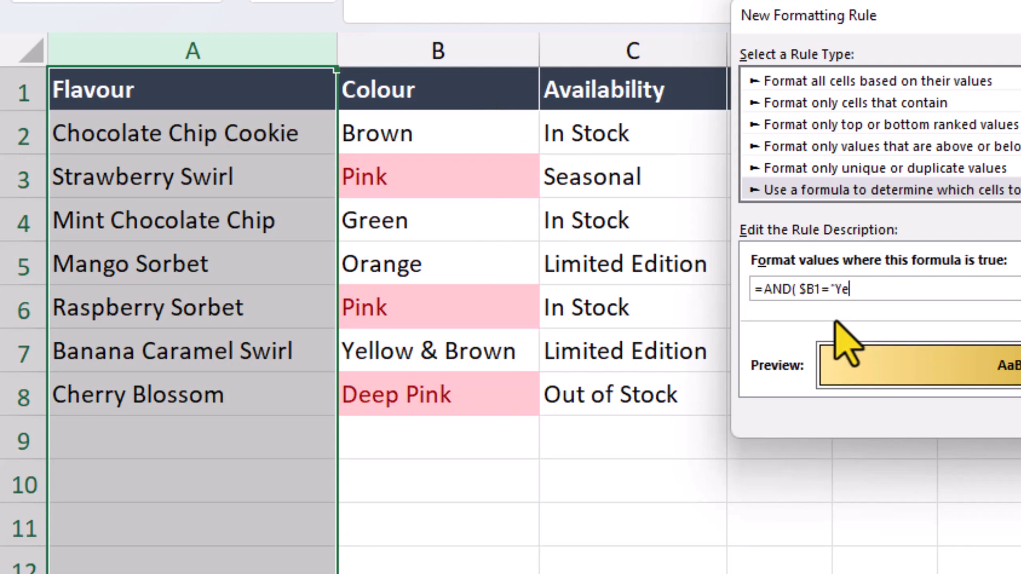
type("=\"Yellow & Brown")
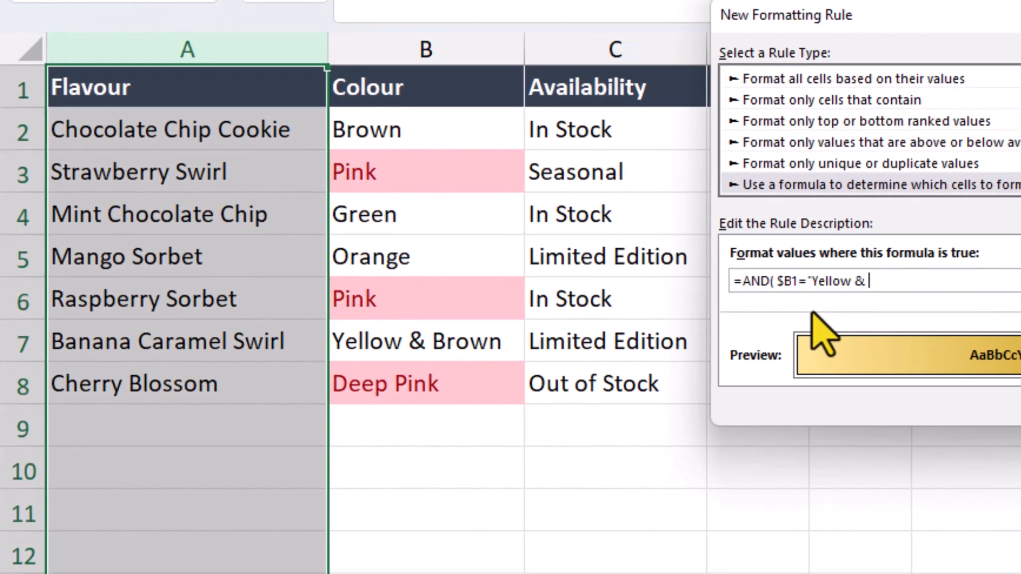
type("\"")
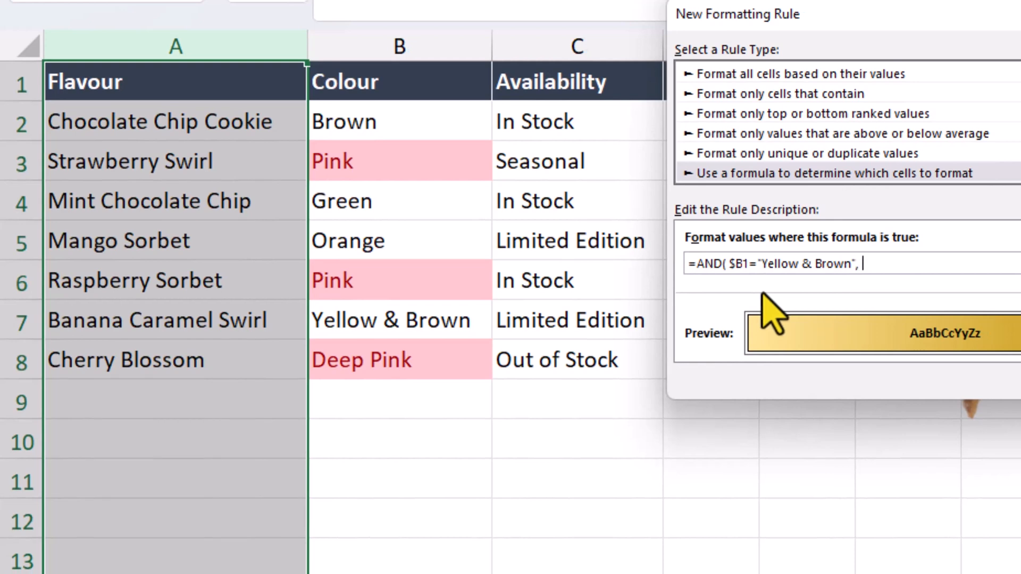
Add the second condition $C1="Limited Edition" to the AND formula, close it and apply the new rule.
type(",")
left_click(632, 84)
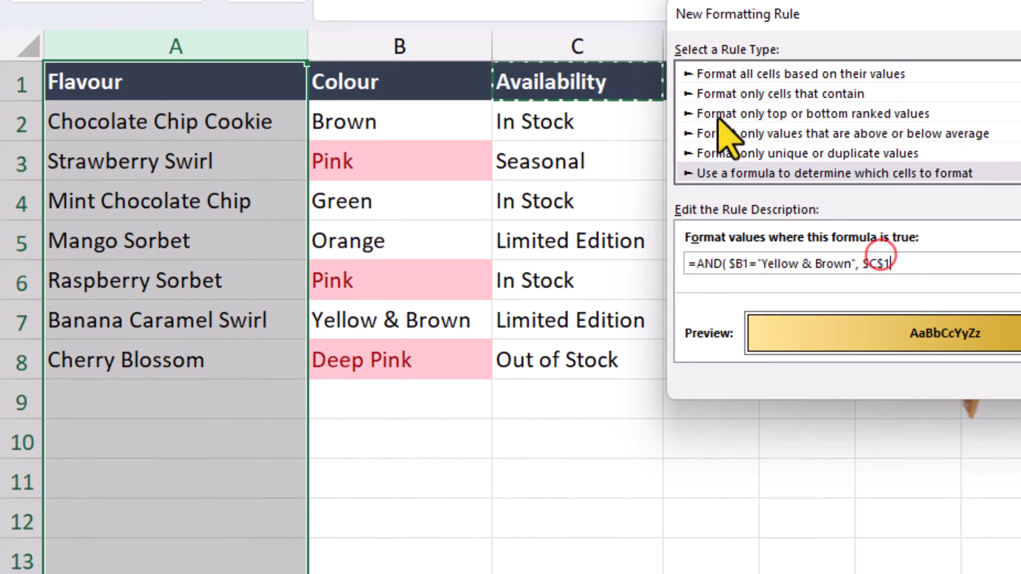
left_click(880, 259)
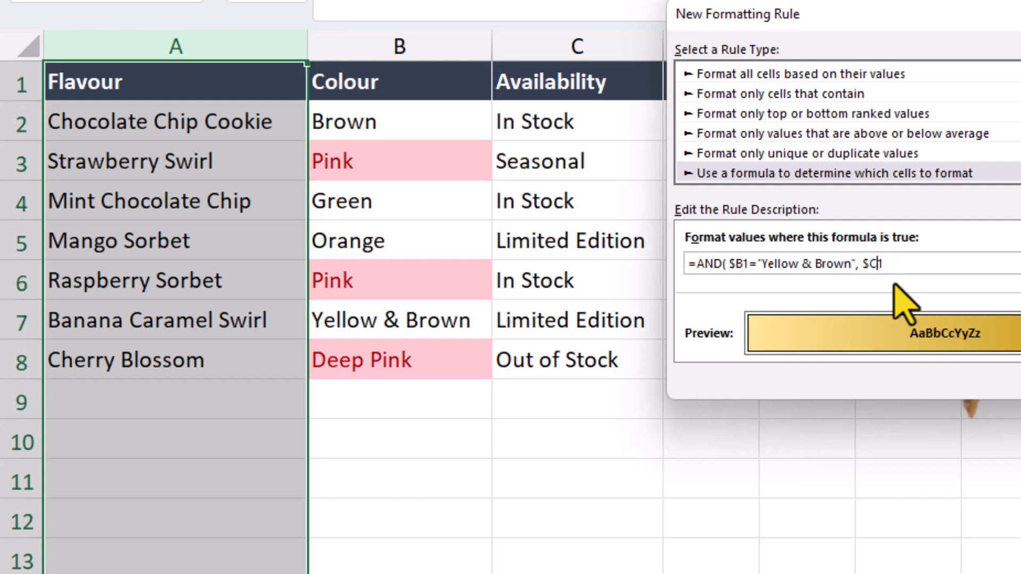
left_click(900, 266)
type("=\"Limited Edition\"")
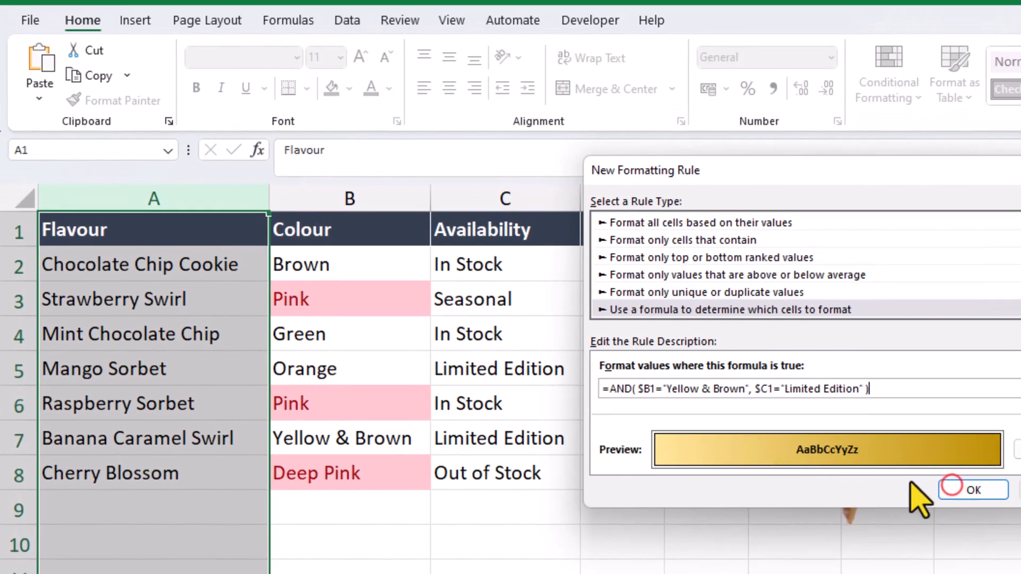
left_click(1008, 462)
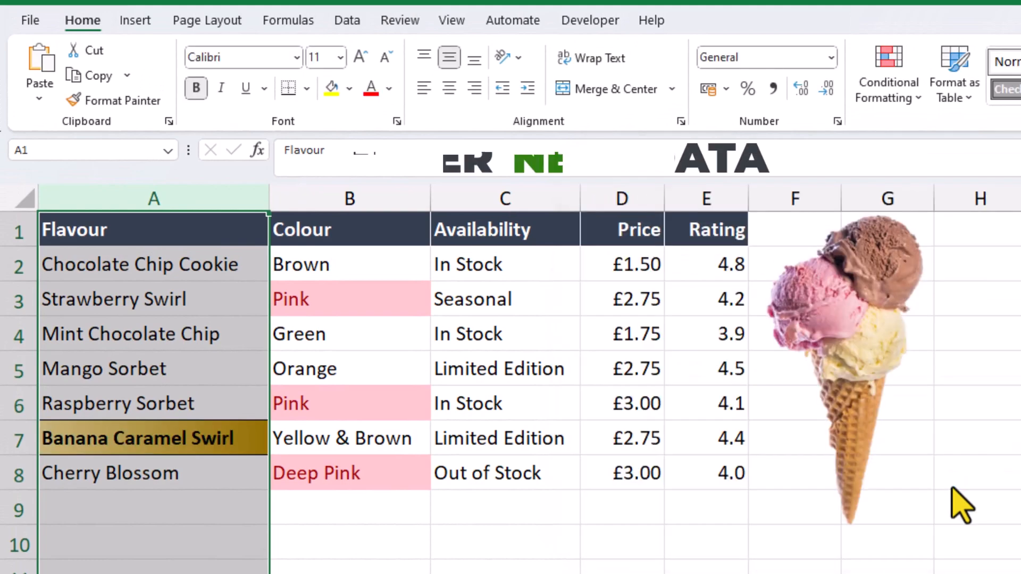
Add a new entry in row 9 with the flavour Salted Caramel and the colour Yellow & Brown.
left_click(136, 506)
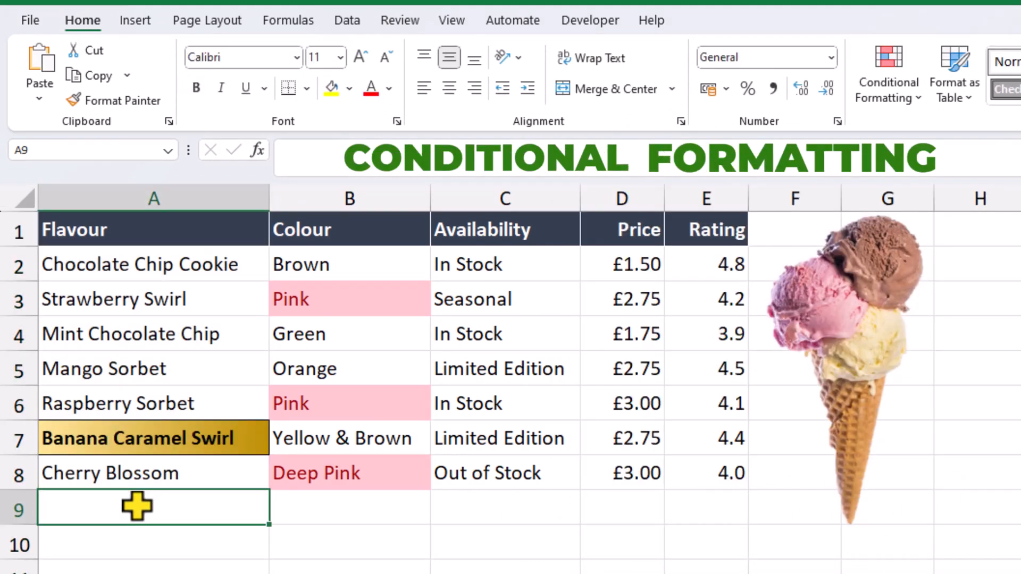
type("Salte")
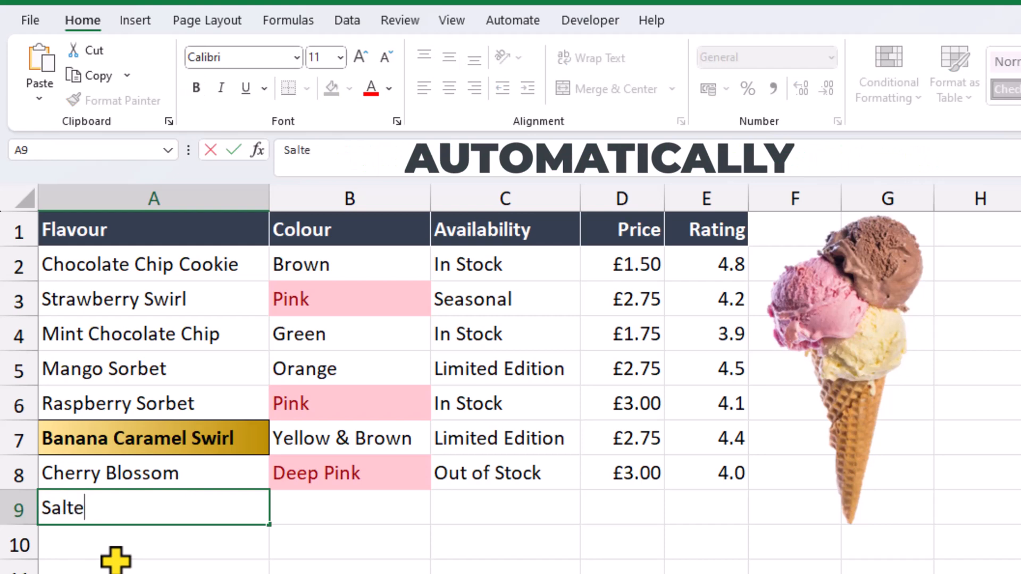
type("d Caramel")
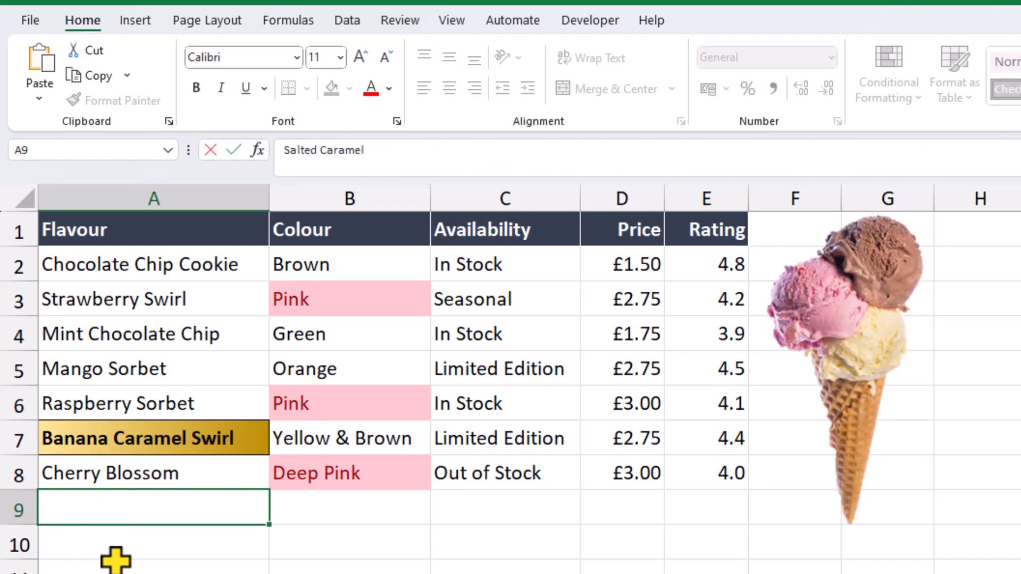
key("Tab")
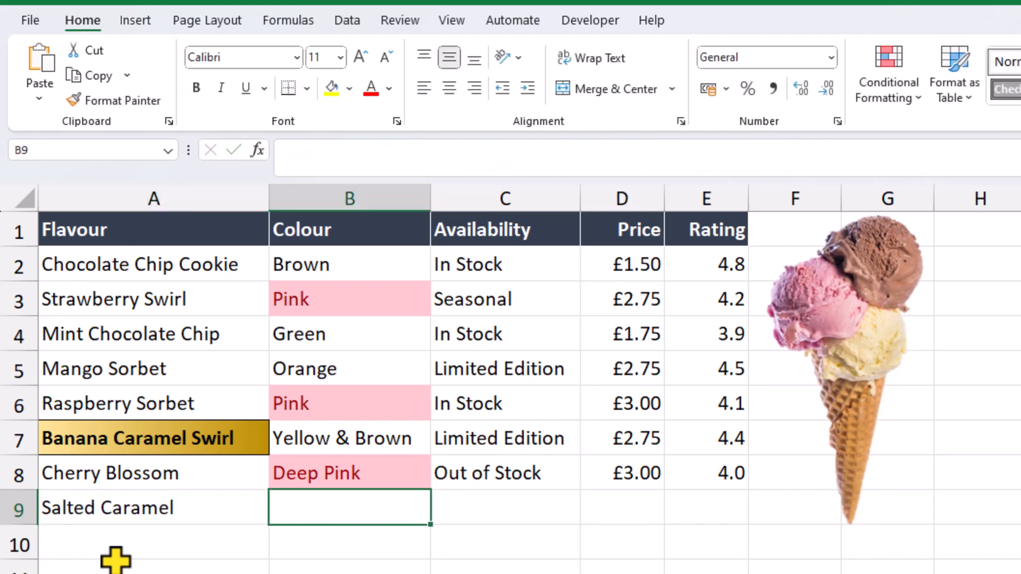
type("Yellow & B")
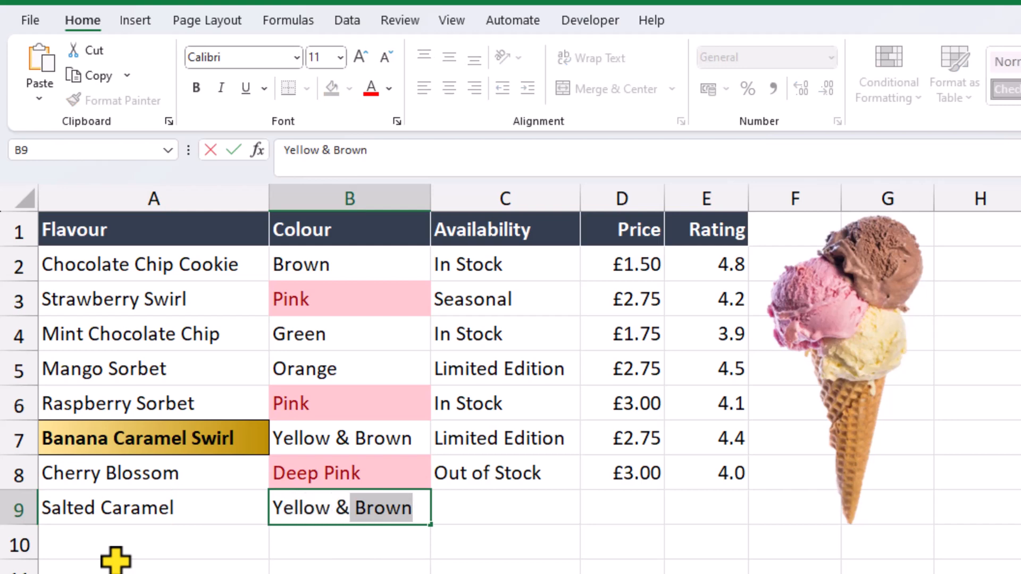
type("o")
type("r")
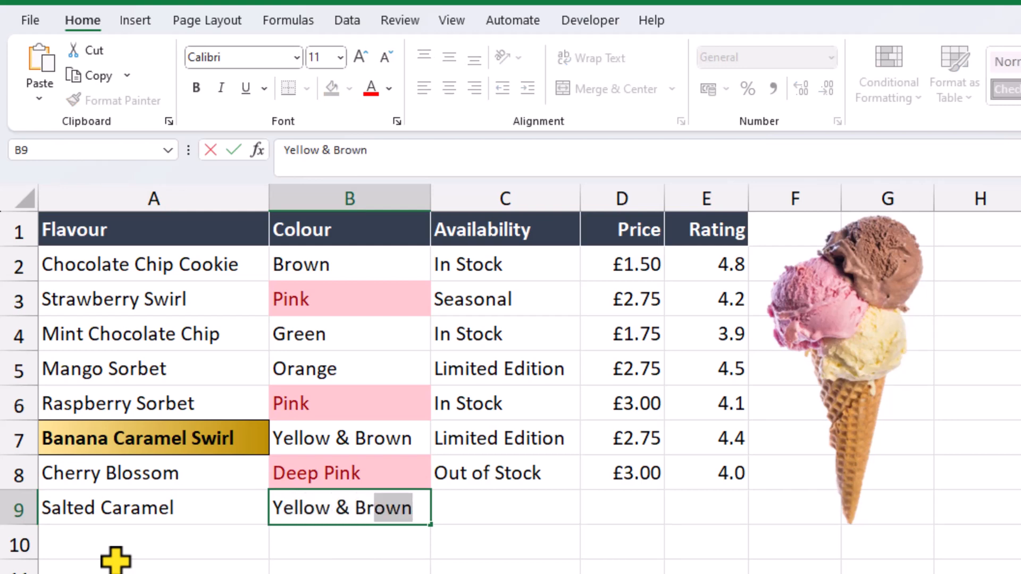
key("Tab")
Complete the Salted Caramel row with availability Limited Edition, price £4.00 and rating 5.0.
type("L")
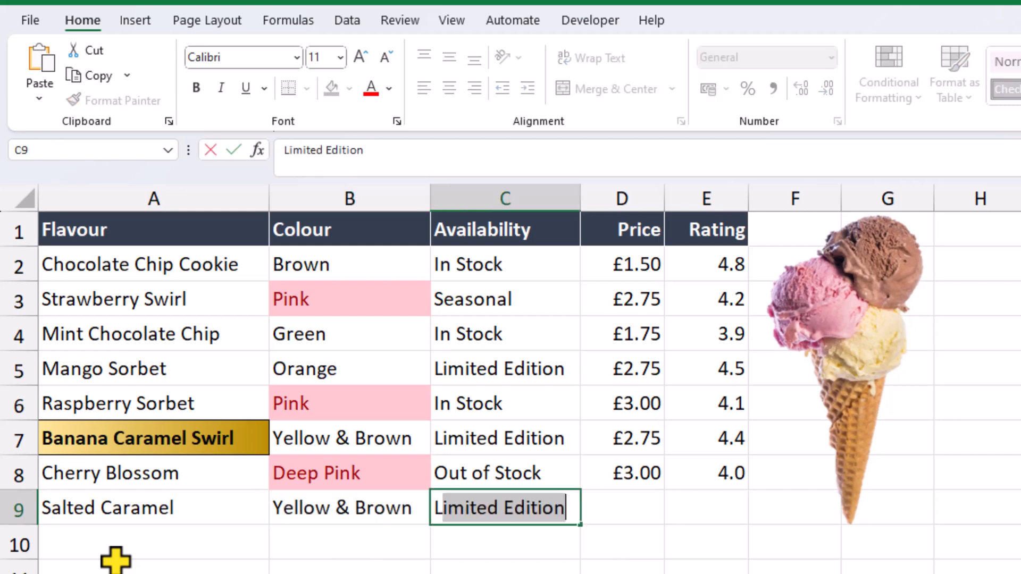
key("Tab")
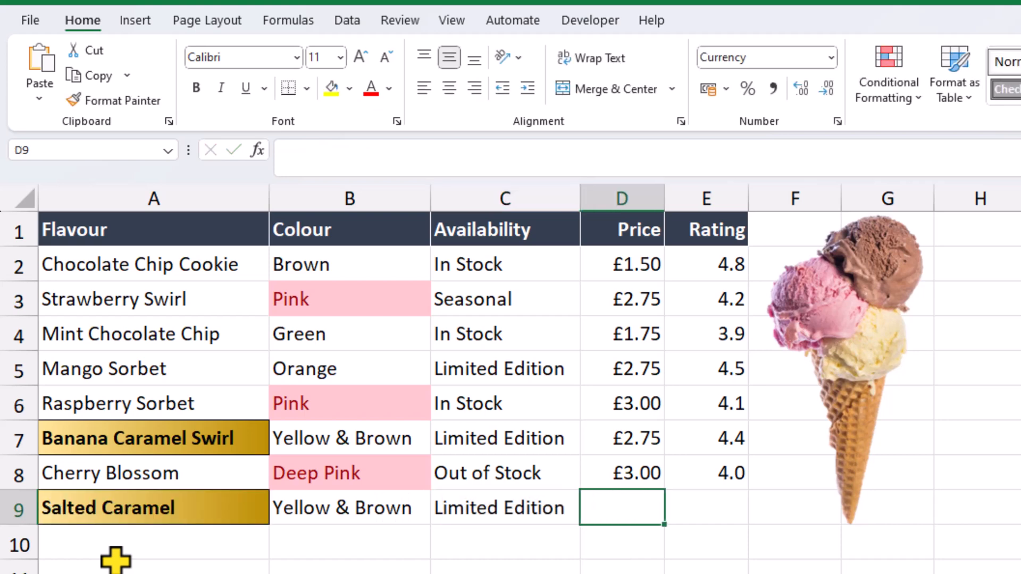
type("4")
key("Tab")
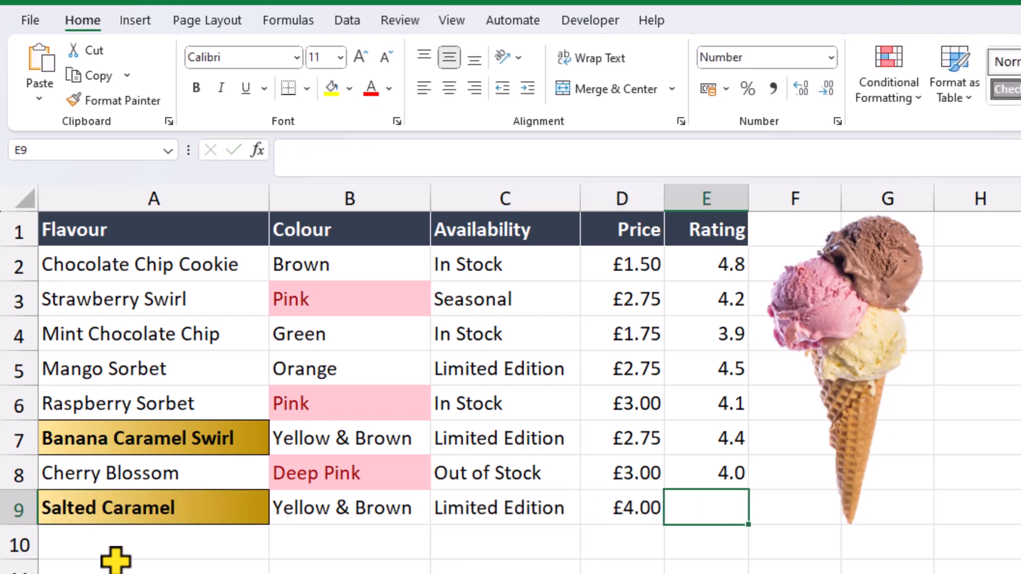
type("5")
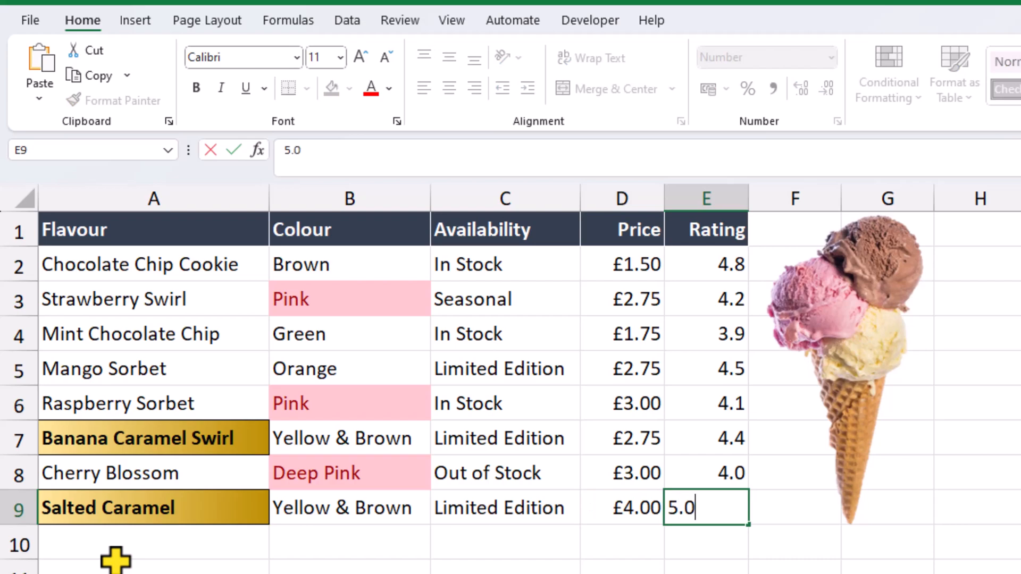
key("Return")
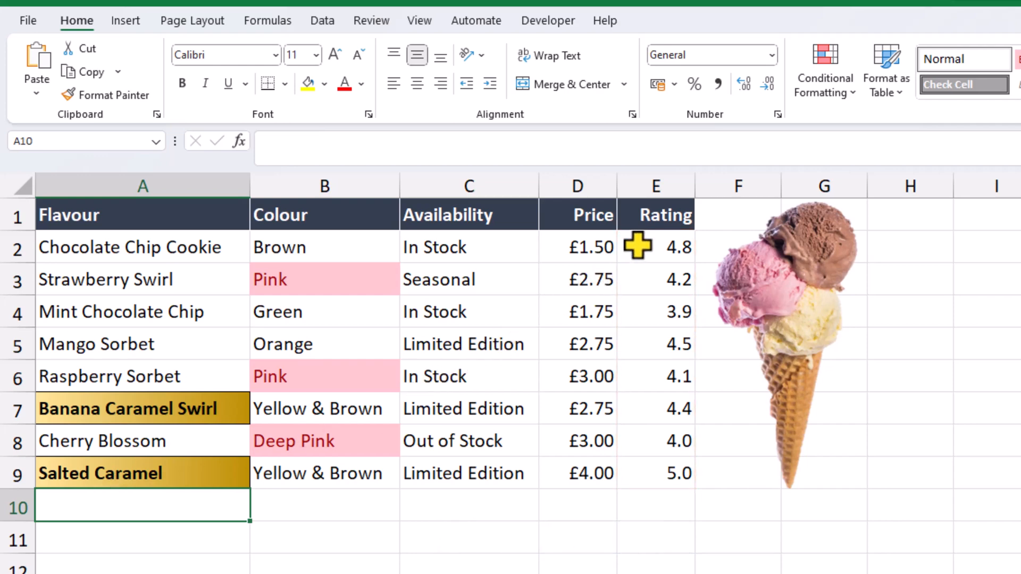
Apply the three-star ratings icon set to the Rating values in E2:E9.
left_click_drag(638, 245, 648, 470)
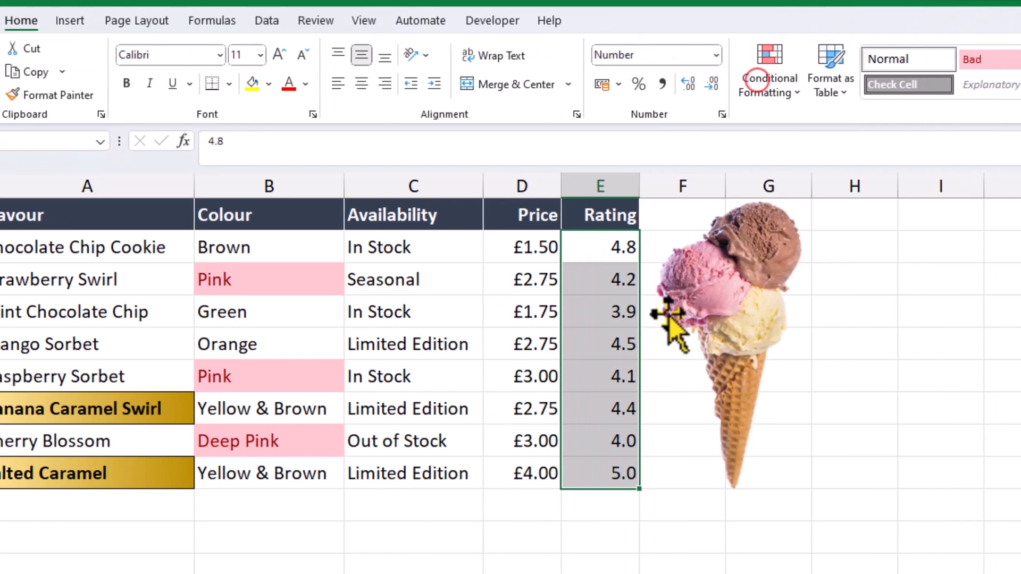
left_click(822, 85)
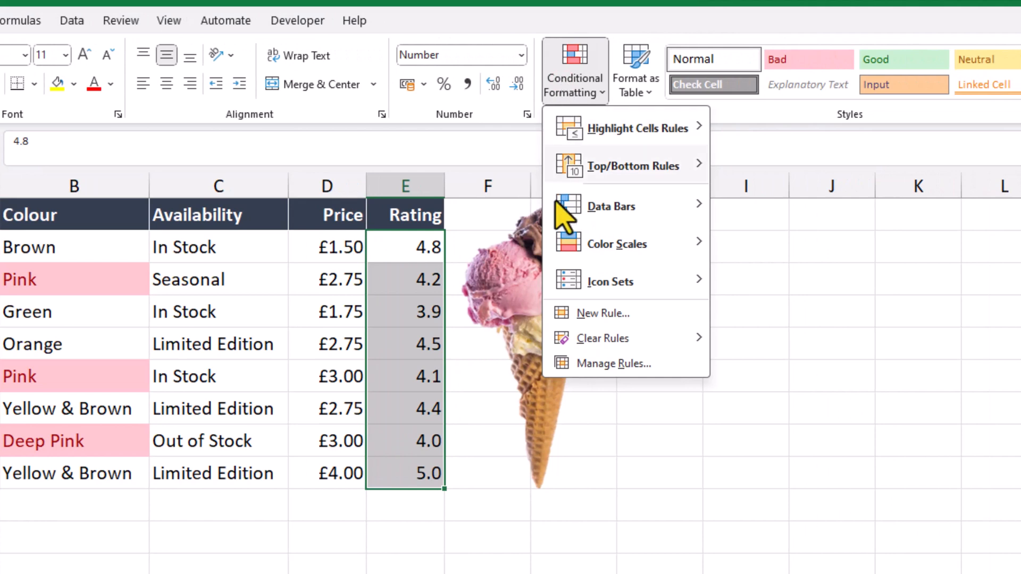
mouse_move(570, 283)
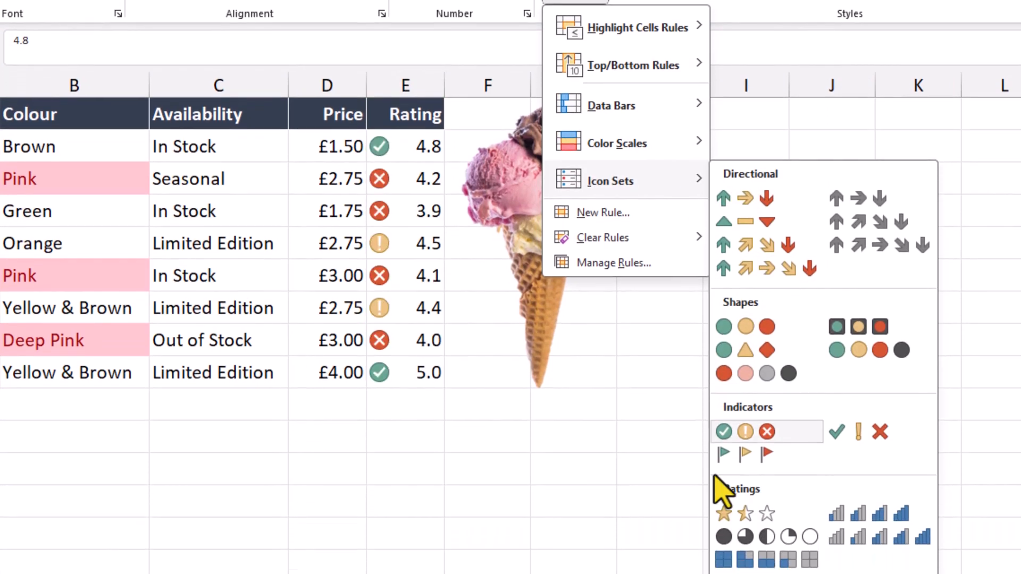
left_click(716, 553)
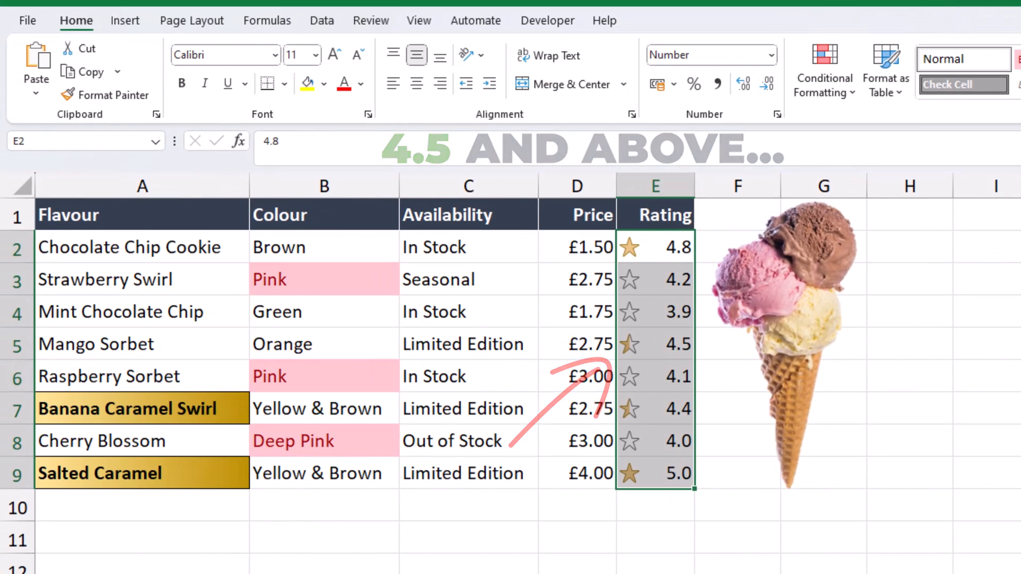
Open the Rating column's icon set rule for editing and set the type of both icon thresholds to Formula.
left_click(835, 103)
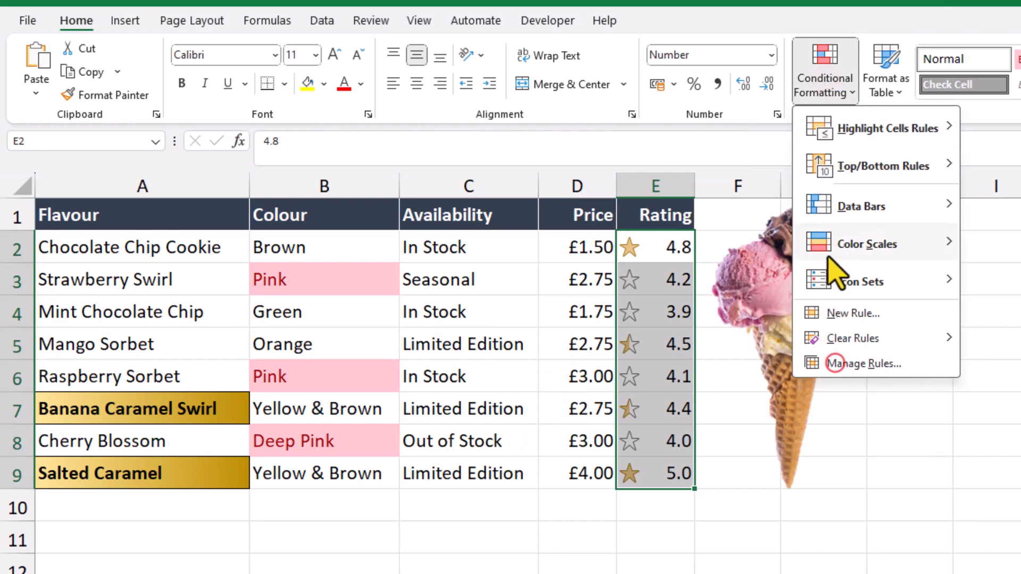
left_click(837, 362)
left_click(277, 424)
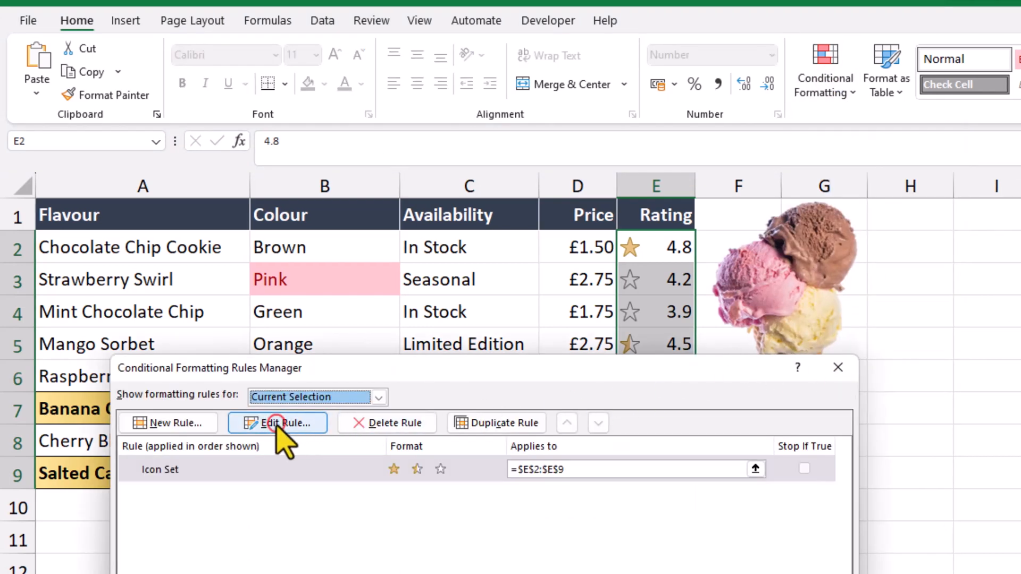
left_click(280, 425)
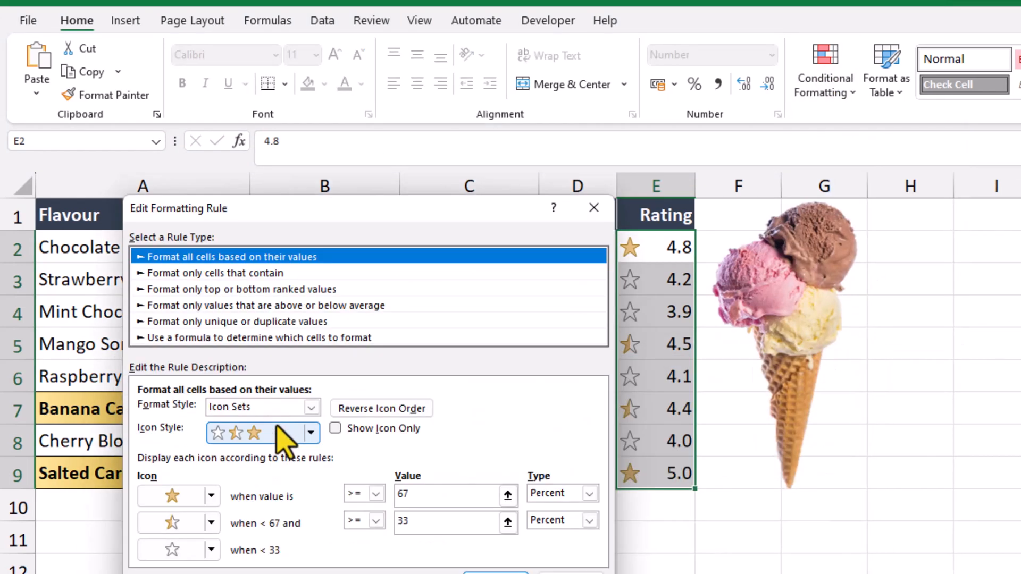
left_click(589, 494)
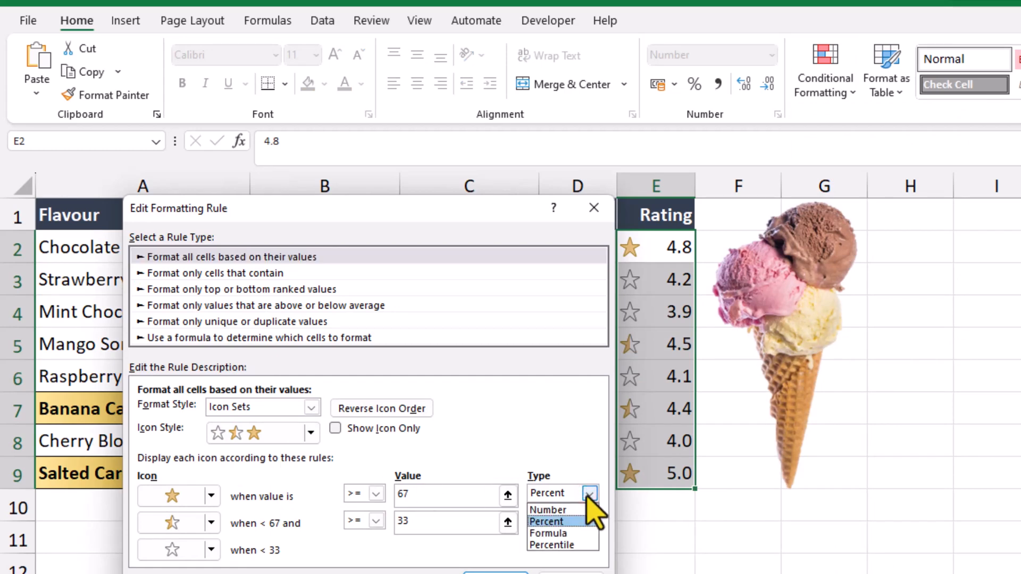
left_click(586, 532)
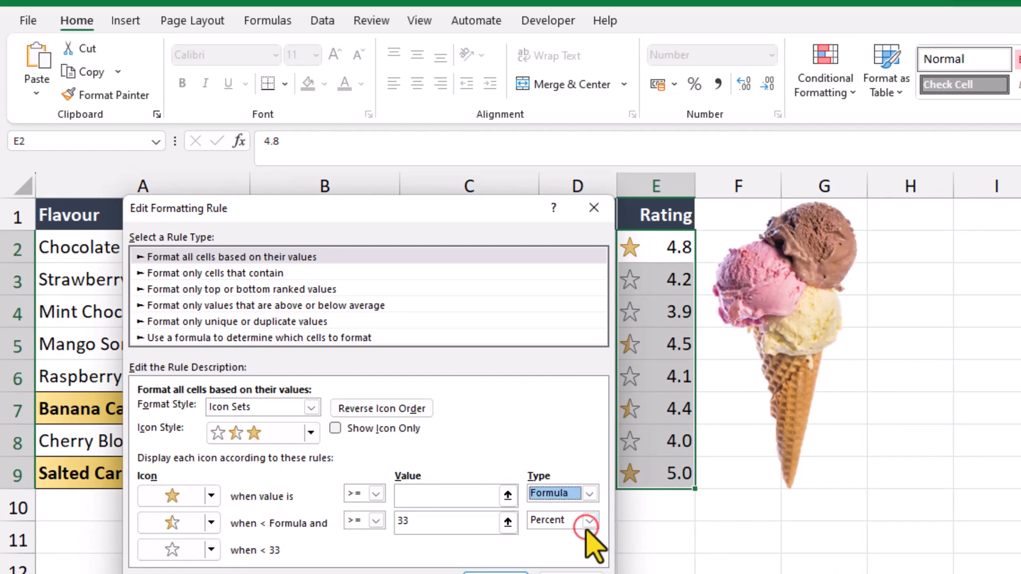
left_click(588, 522)
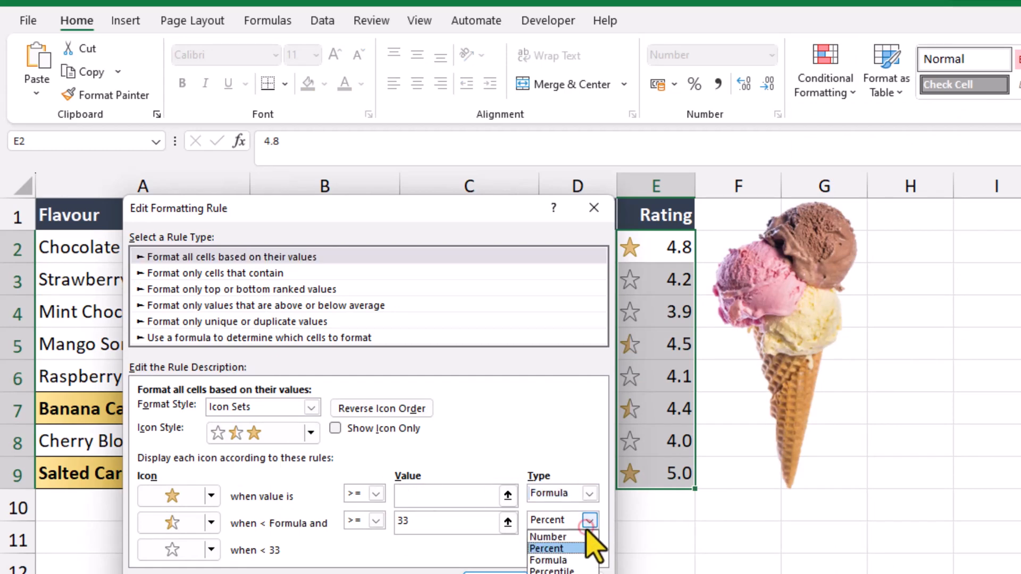
left_click(576, 559)
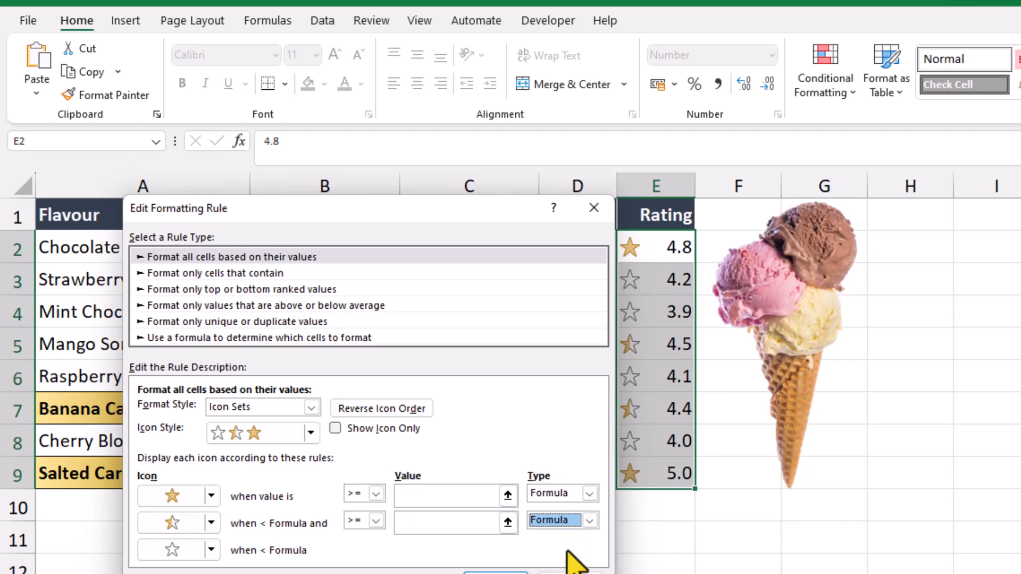
Set the full star threshold to 4.5 and the half star threshold to 4.1, and apply the edited icon set rule.
left_click(434, 497)
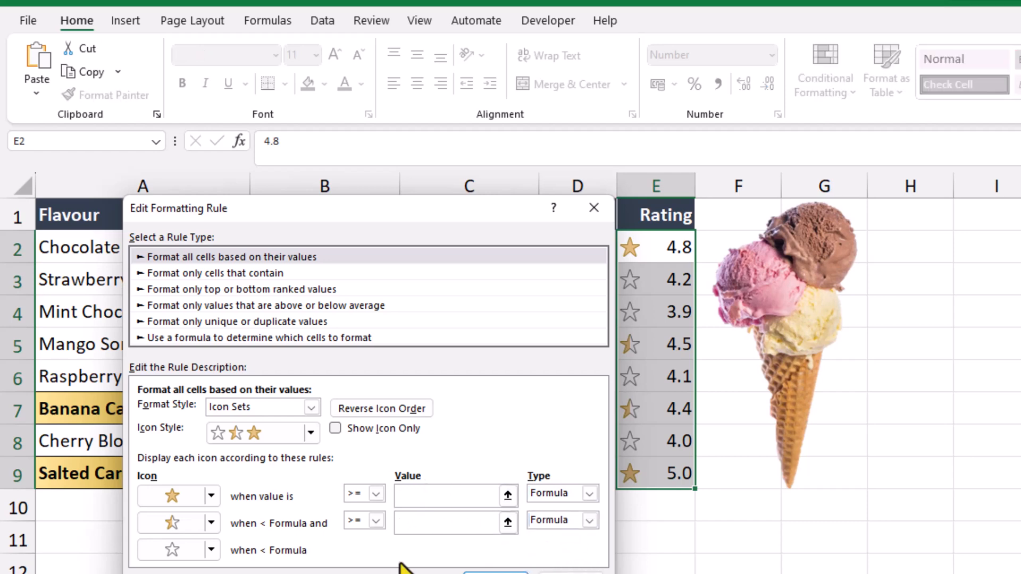
type("4.5")
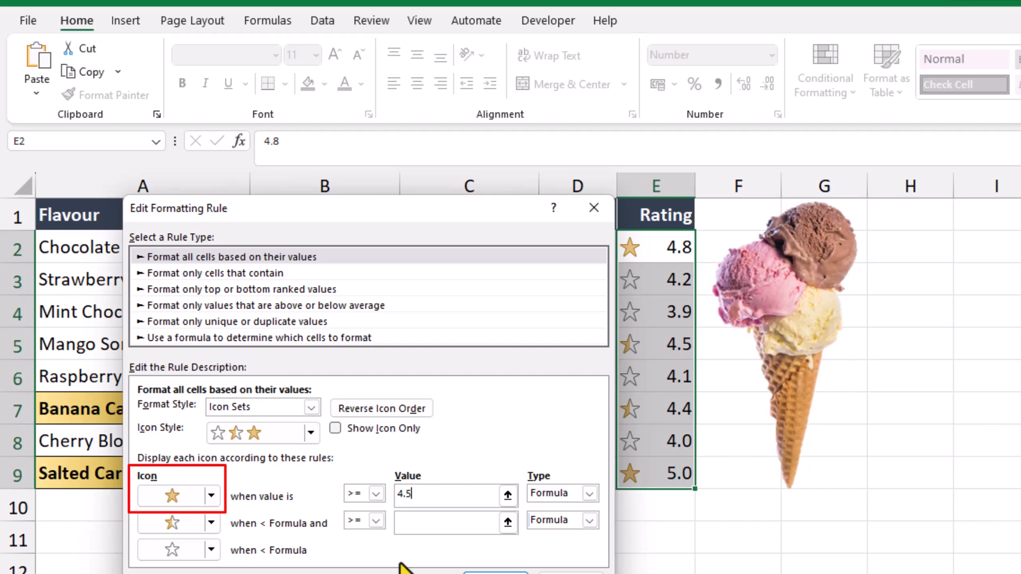
left_click(406, 524)
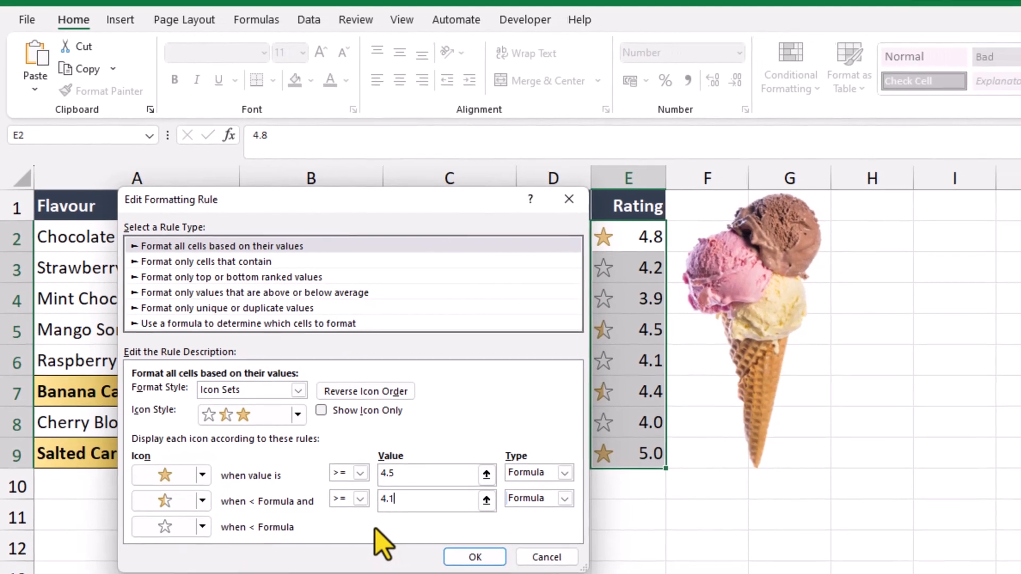
left_click(473, 573)
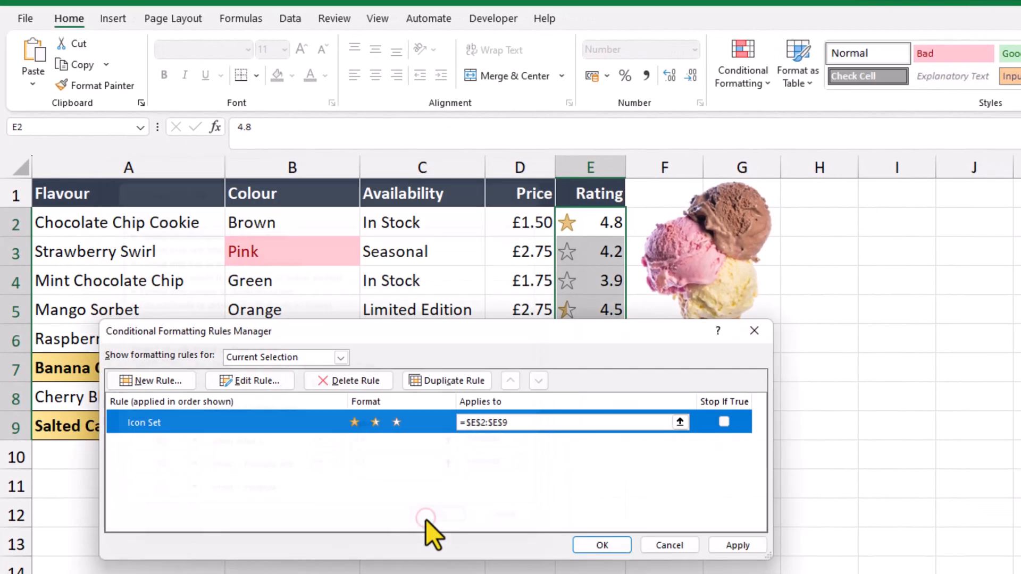
left_click(619, 544)
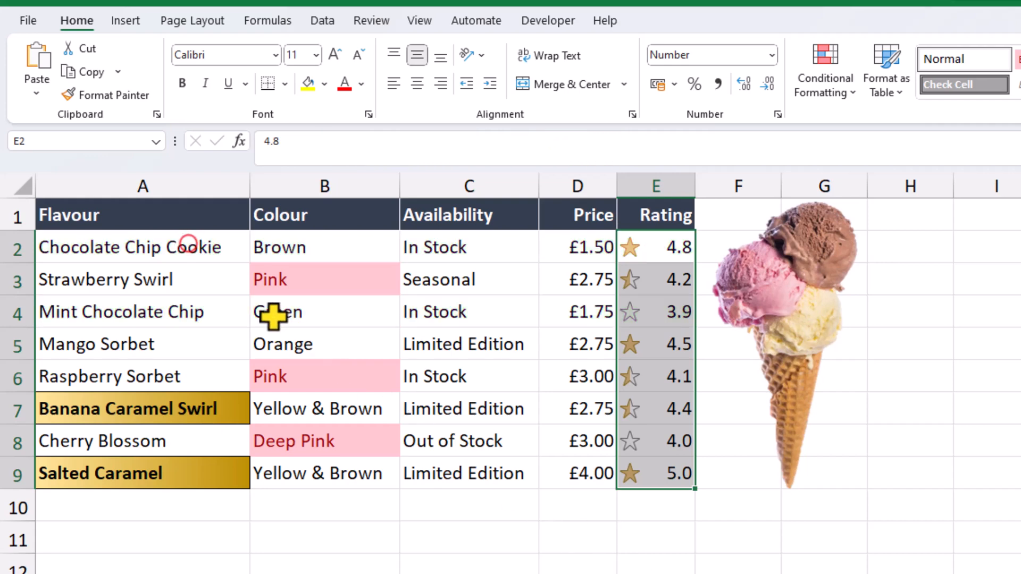
Start a new conditional formatting rule for A2:E9 that uses a formula to determine which cells to format.
left_click(187, 246)
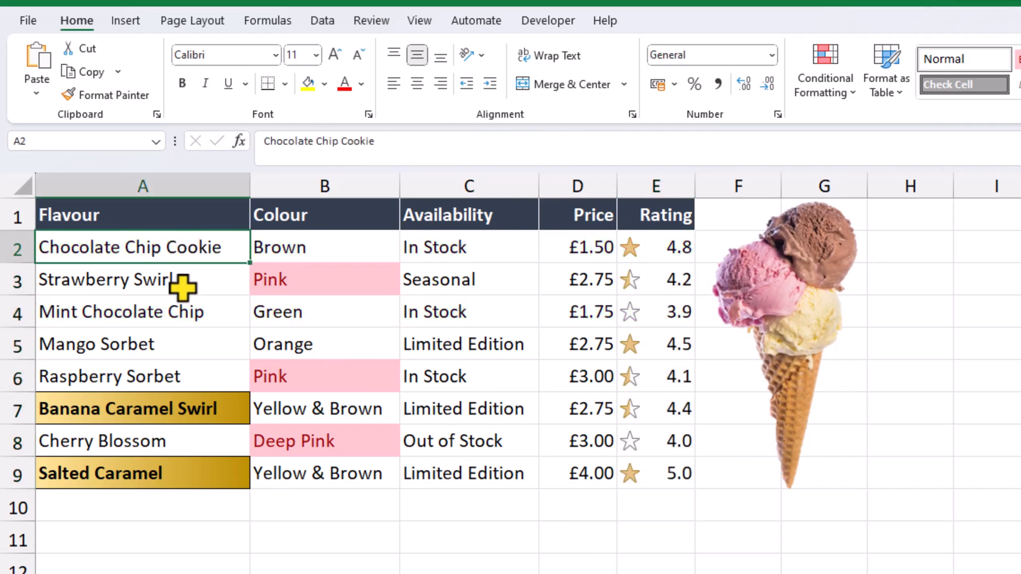
key("ctrl+shift+Right")
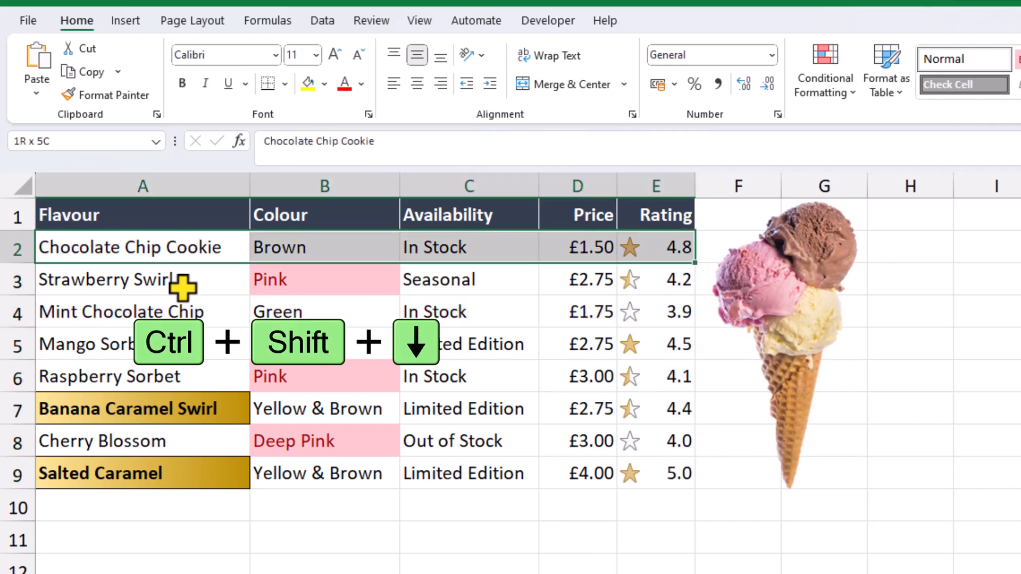
key("ctrl+shift+Down")
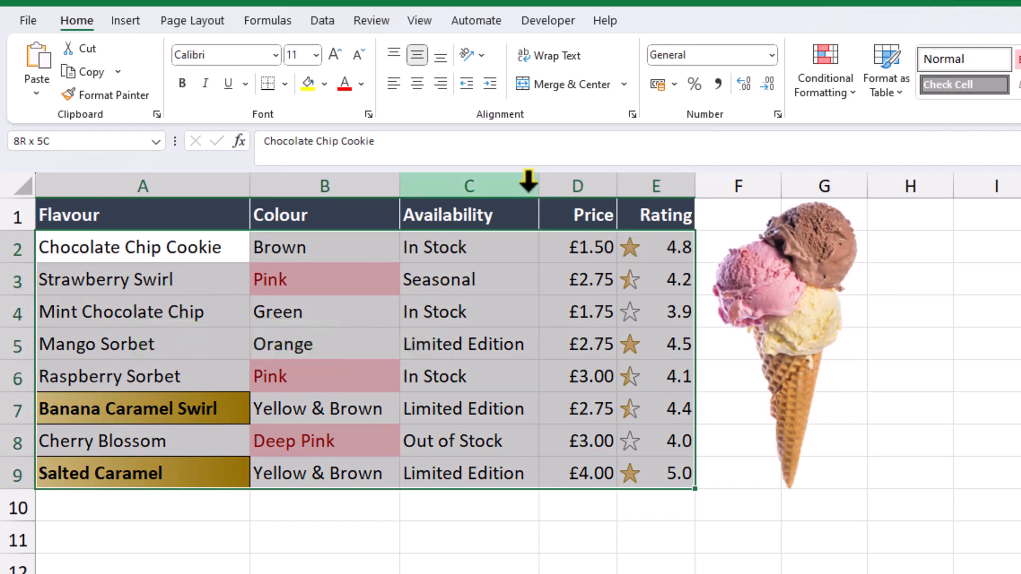
left_click(833, 90)
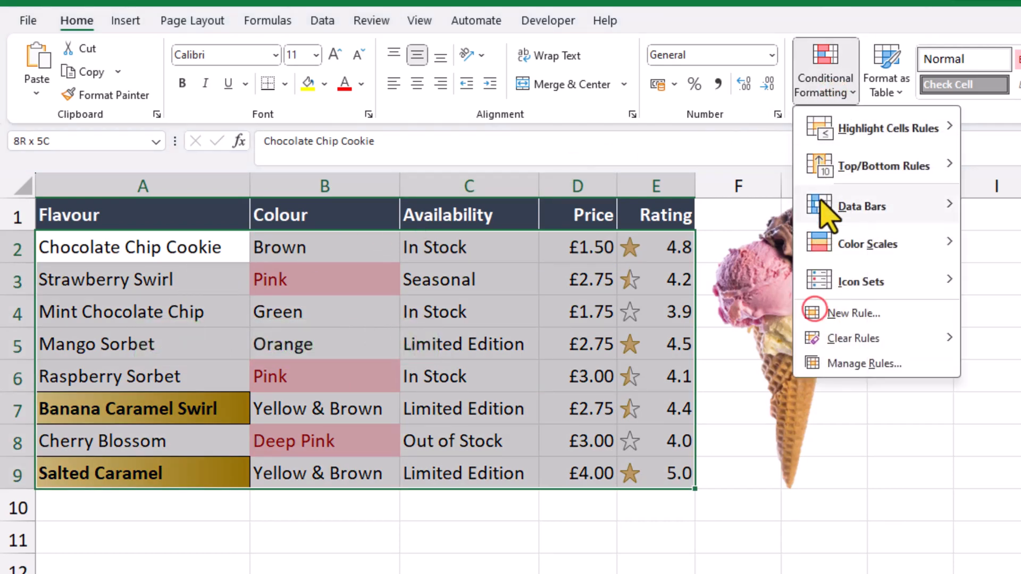
left_click(814, 314)
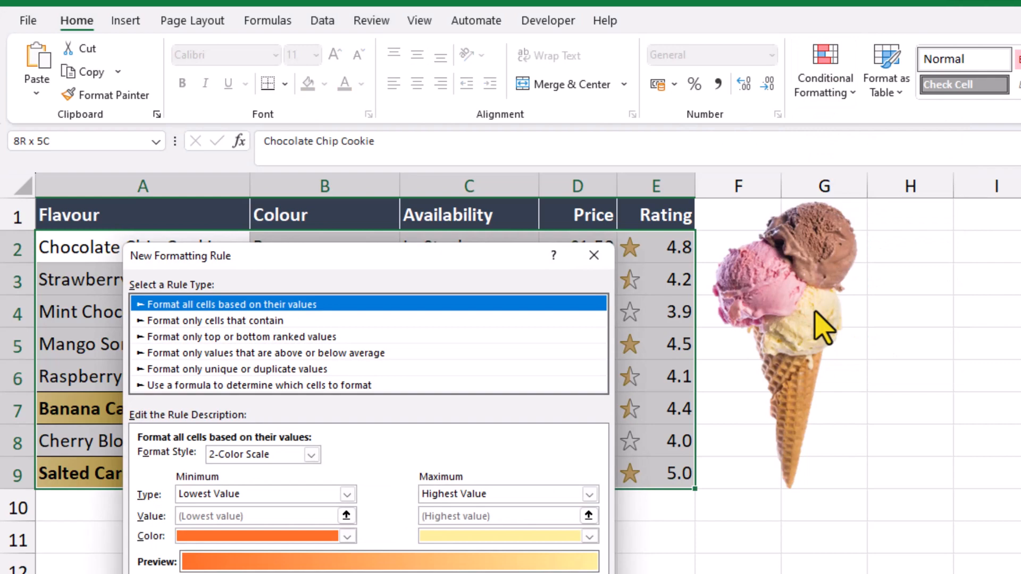
left_click(355, 386)
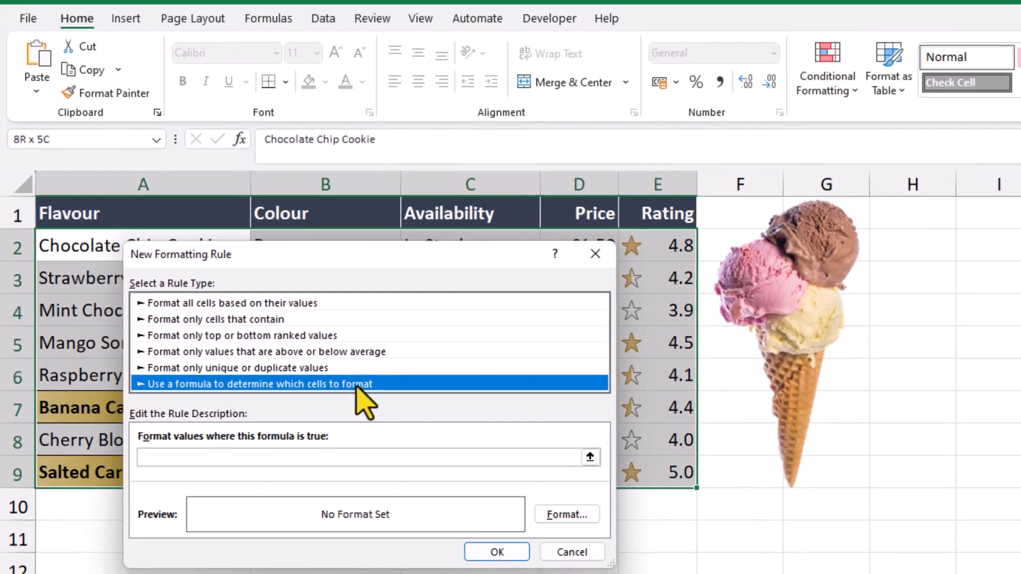
Give the new rule's format a dark green font colour and a light green fill.
left_click(567, 514)
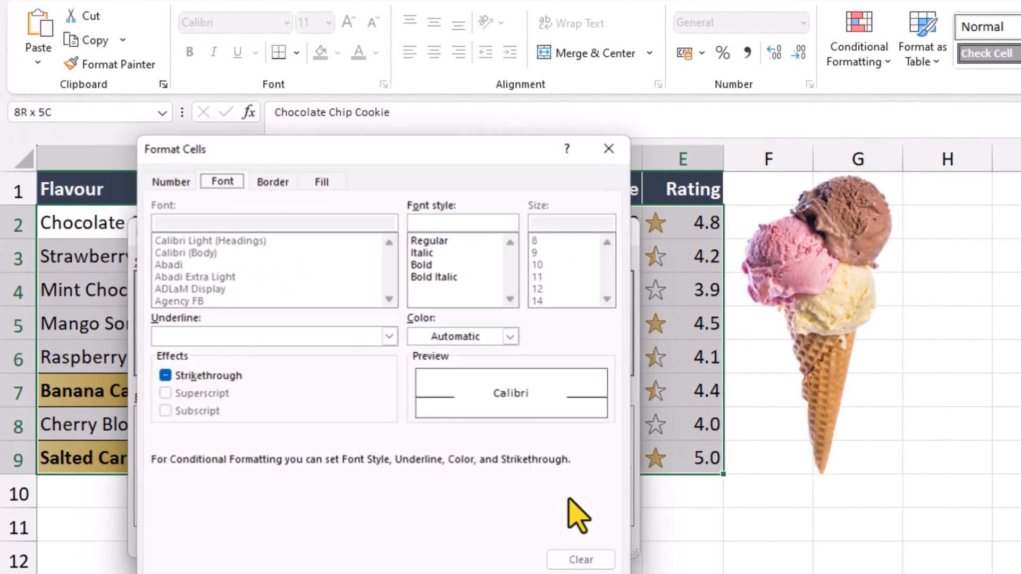
left_click(510, 336)
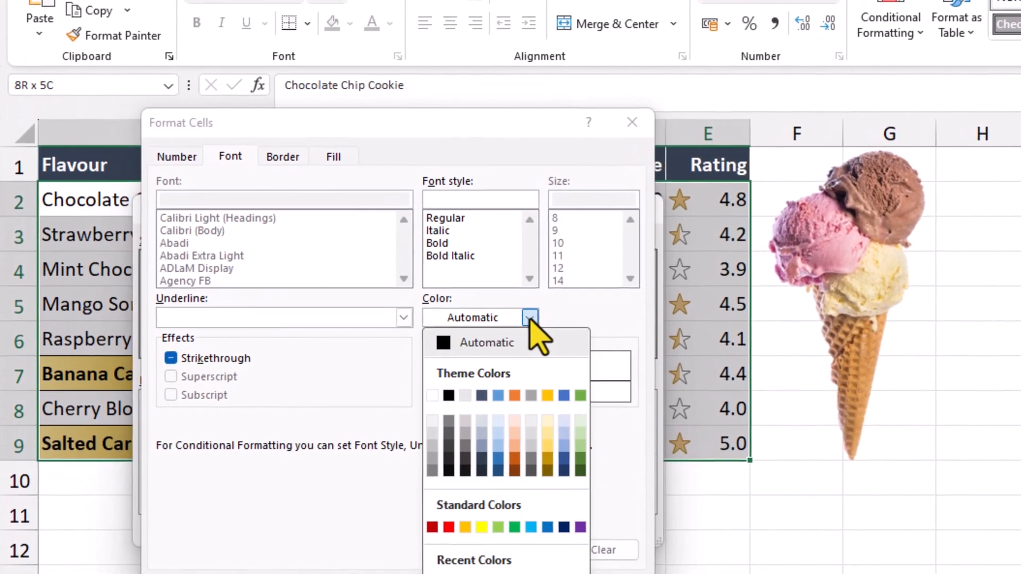
left_click(580, 470)
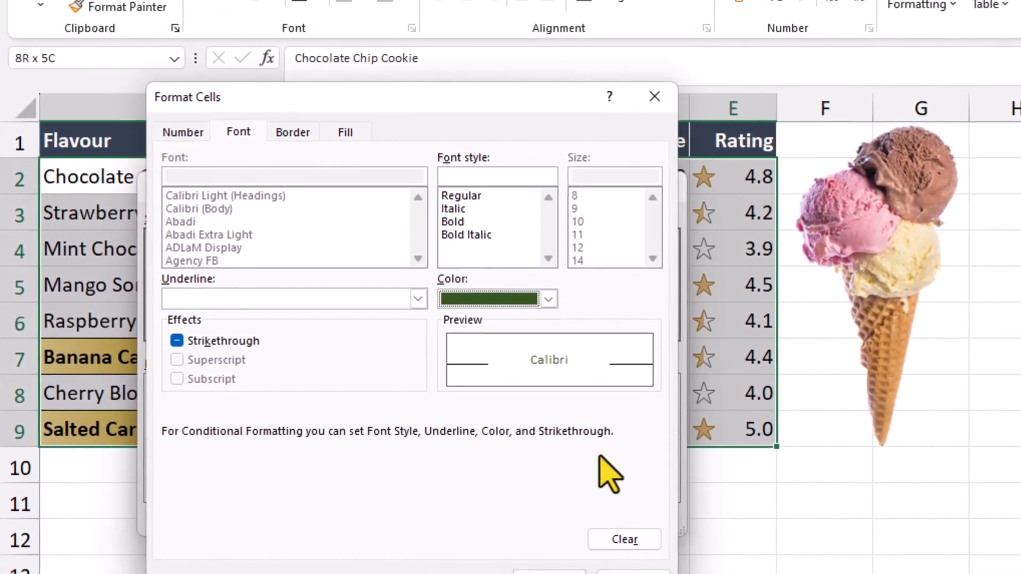
left_click(345, 132)
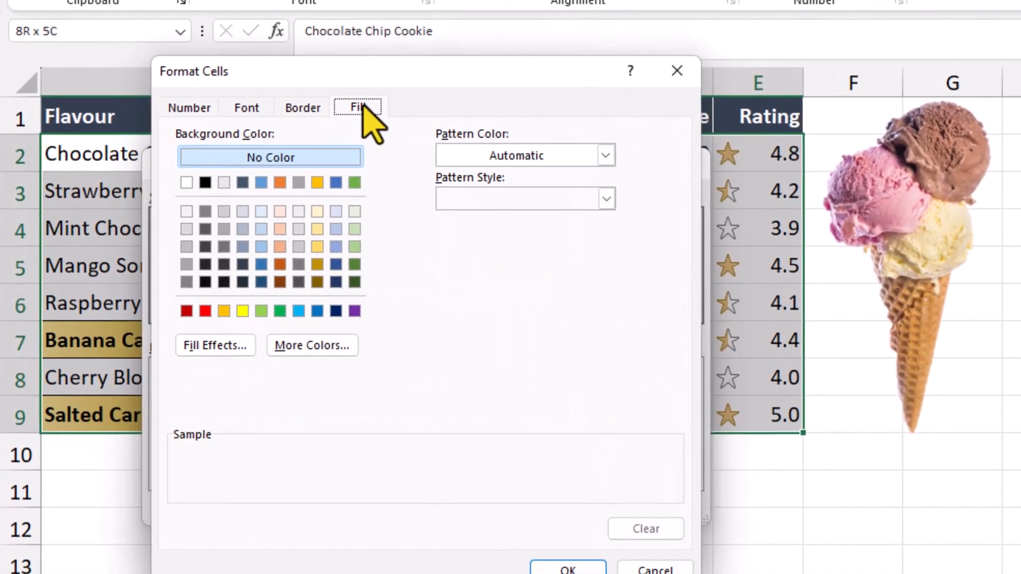
left_click(354, 229)
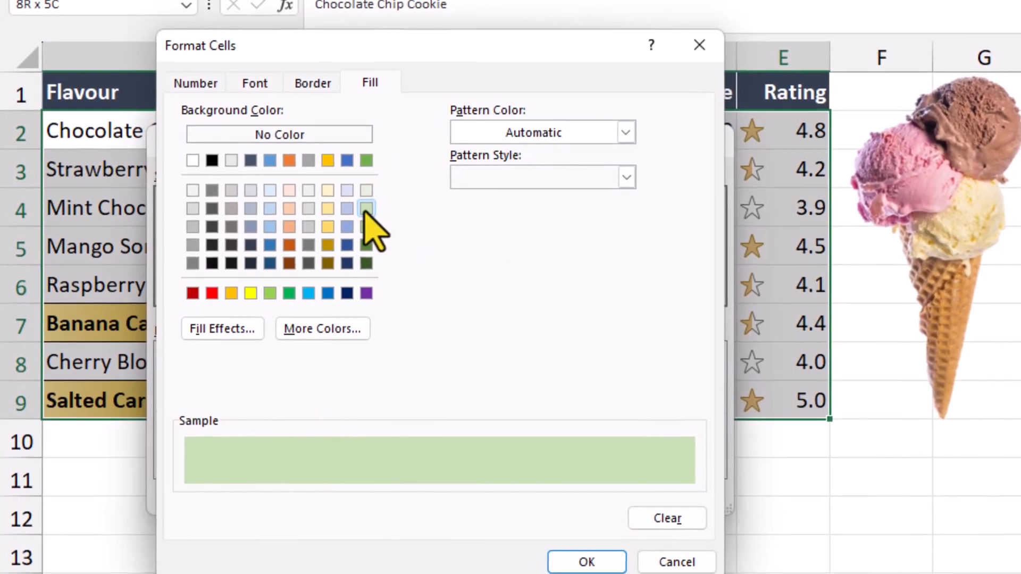
left_click(580, 556)
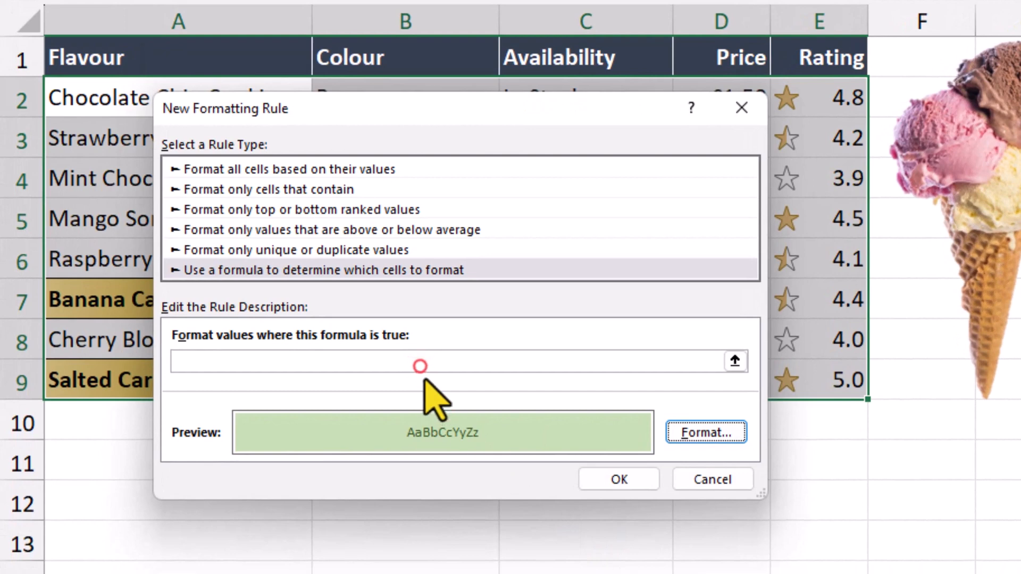
Begin the rule's formula with an AND function whose first condition is $D2<2, keeping only the price column absolute.
left_click(420, 366)
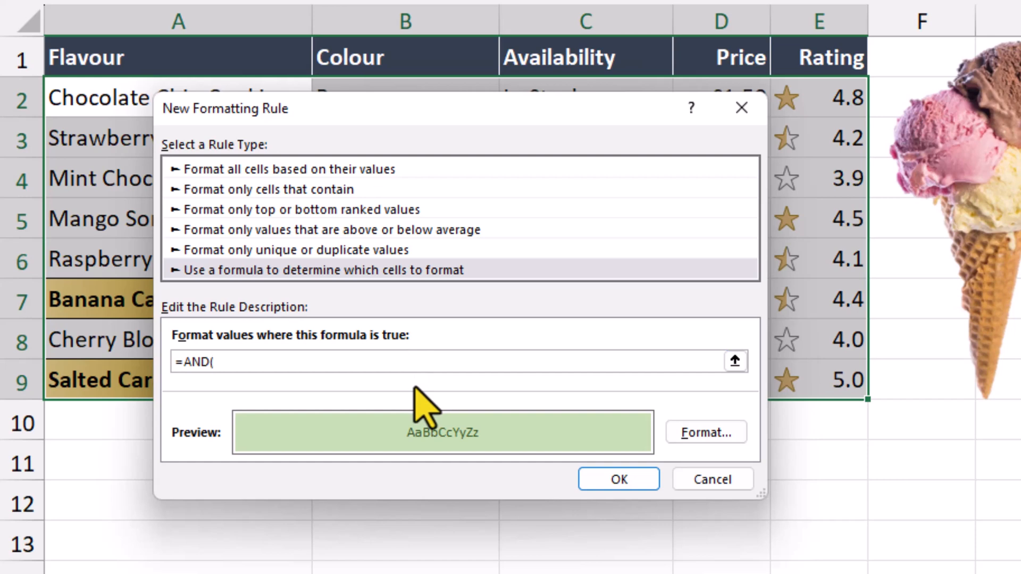
left_click_drag(511, 108, 506, 170)
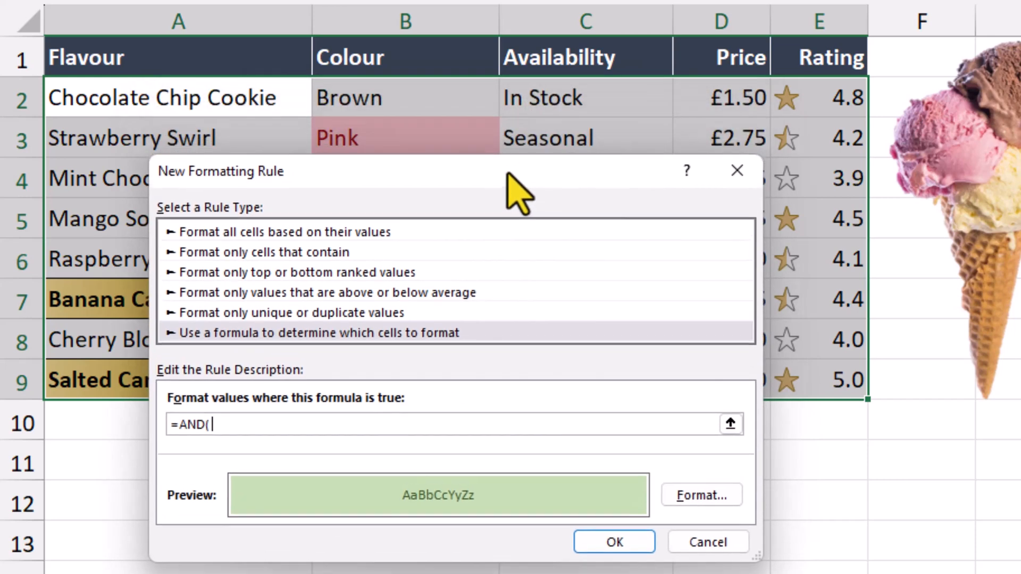
left_click(707, 104)
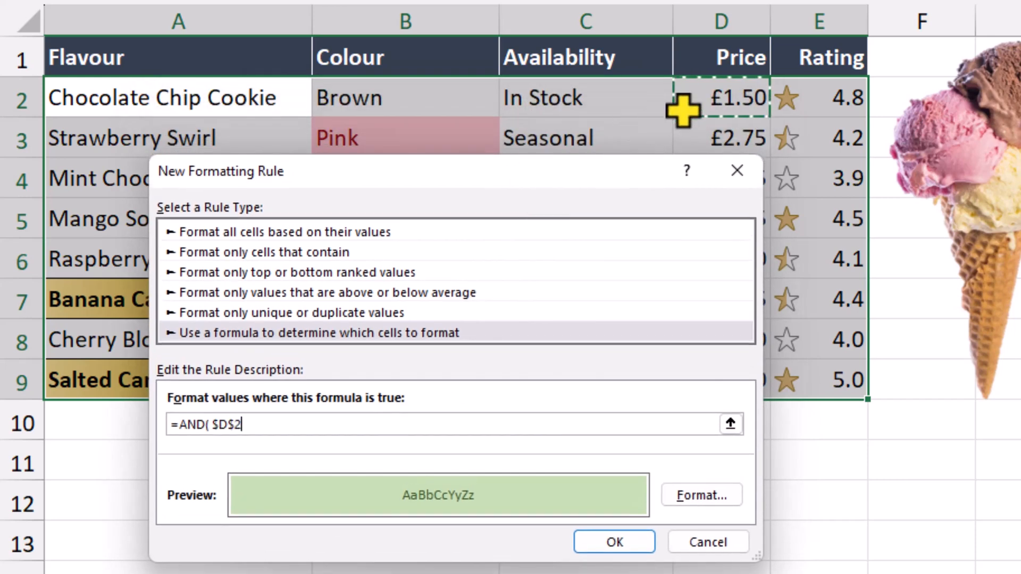
left_click(237, 425)
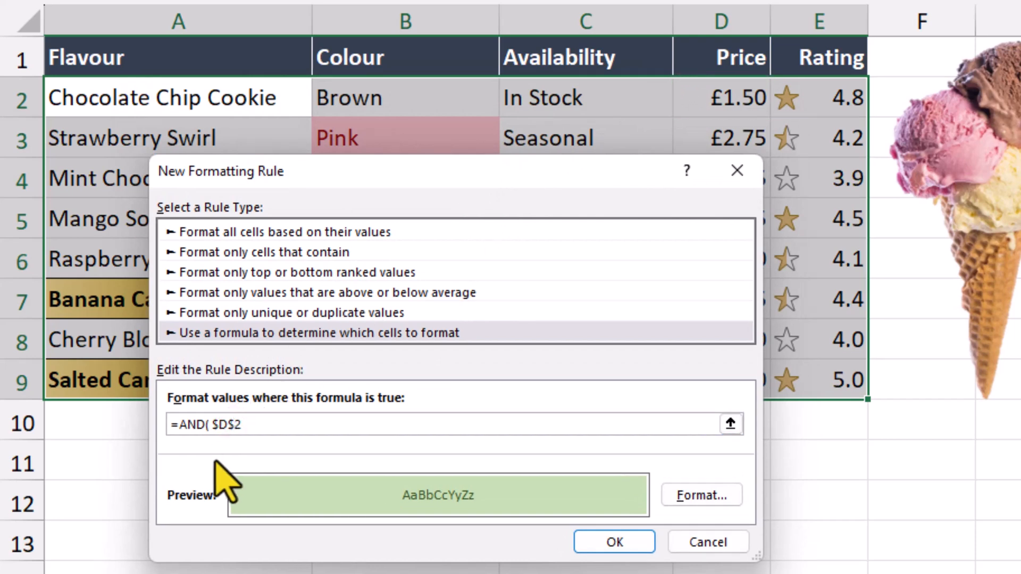
left_click(260, 423)
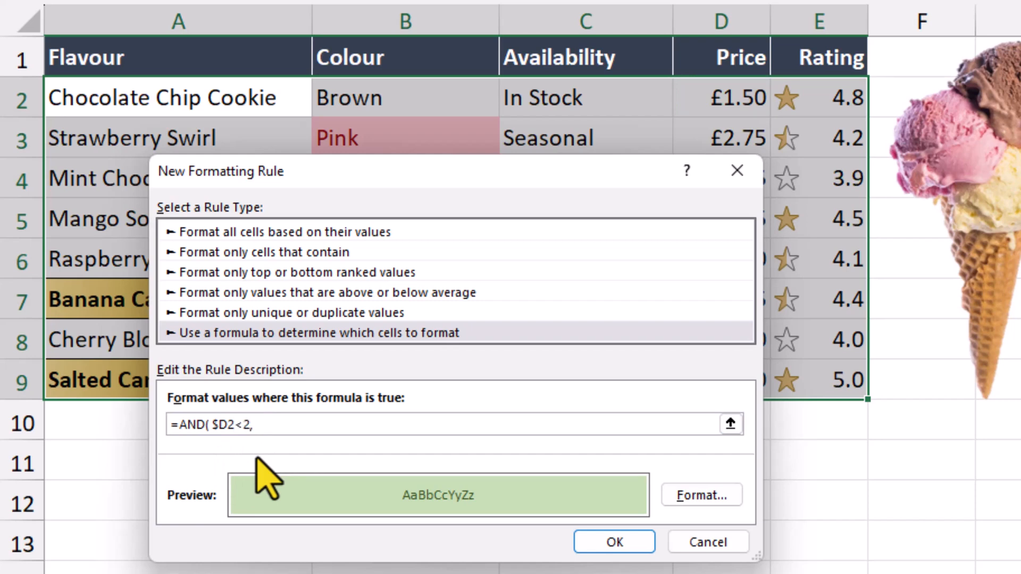
type("<2,")
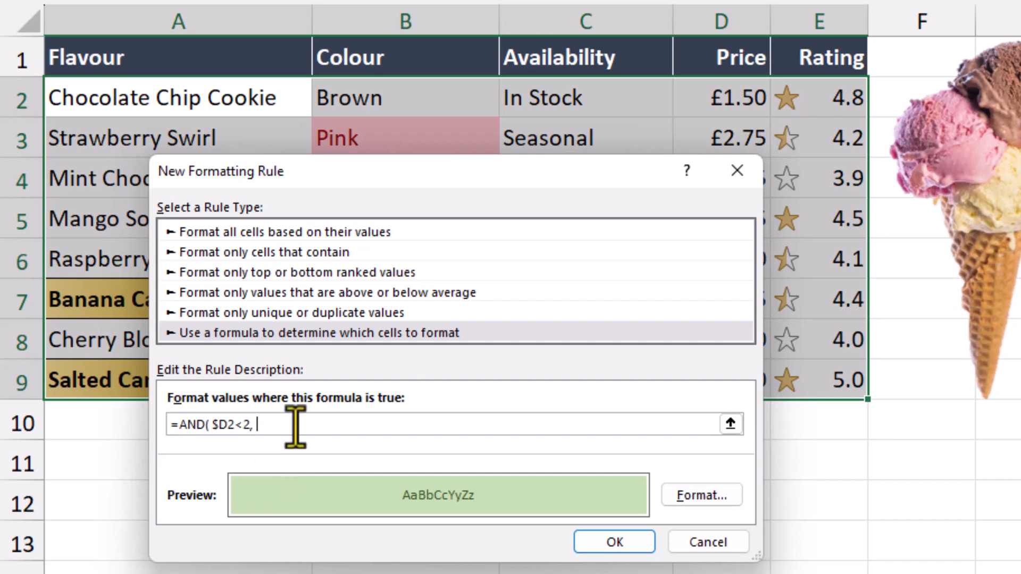
Add the second condition $C2="In Stock" to the AND formula and apply the rule to the table.
left_click(587, 104)
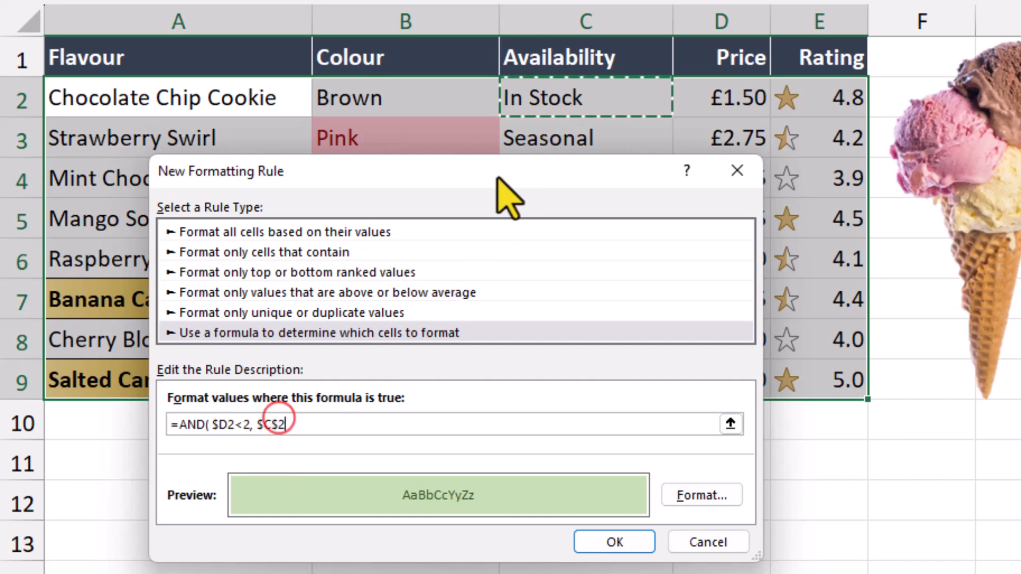
left_click(274, 424)
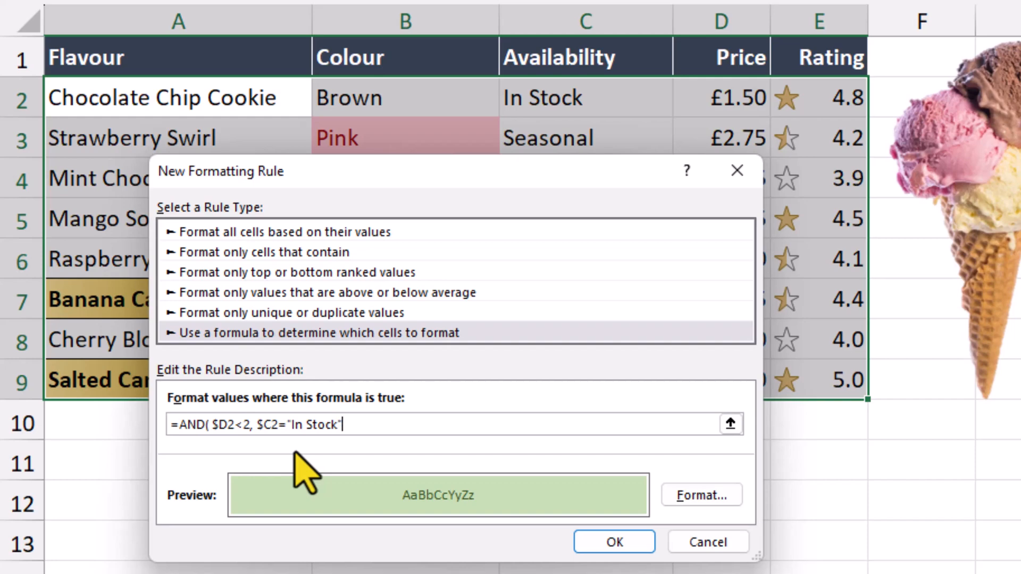
left_click(616, 543)
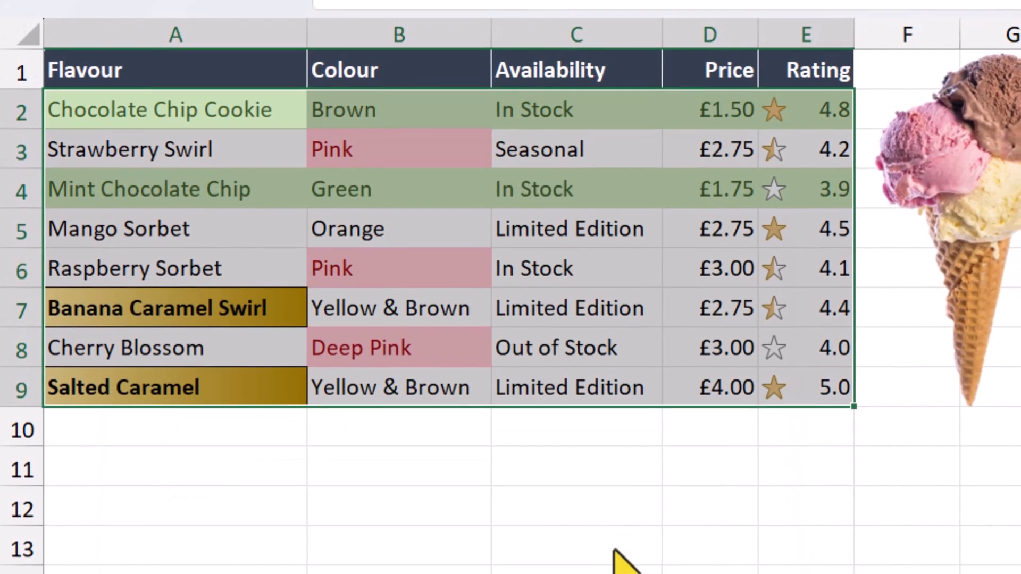
Change the availability of Mint Chocolate Chip in C4 to Out of Stock.
left_click(519, 191)
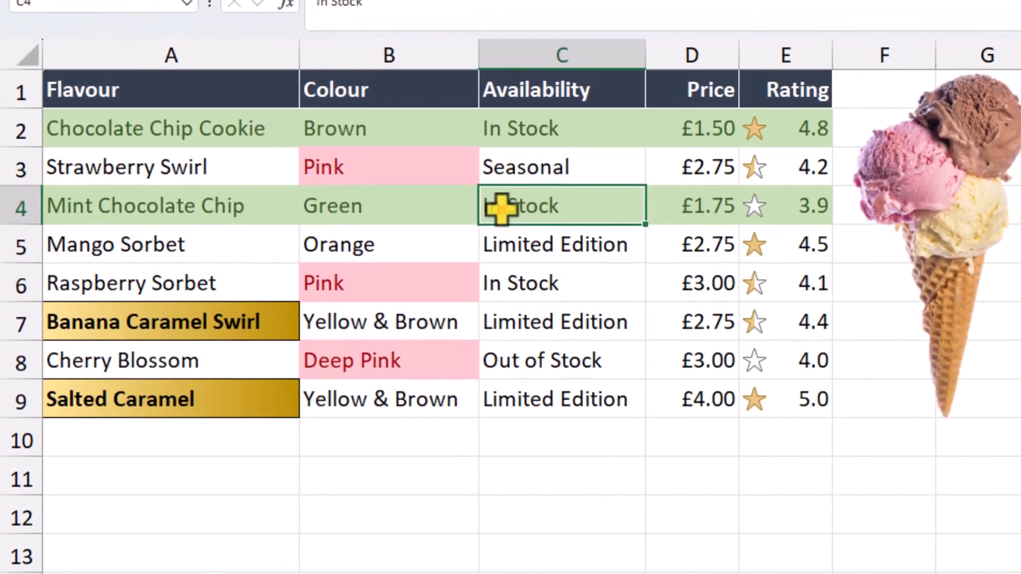
key("BackSpace")
key("BackSpace")
key("BackSpace")
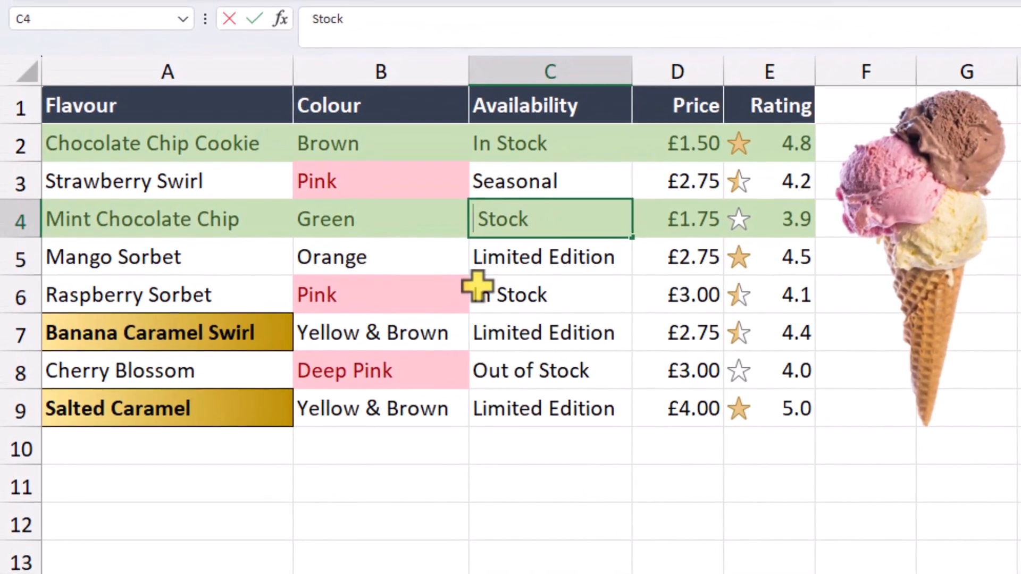
type("Out of")
key("Return")
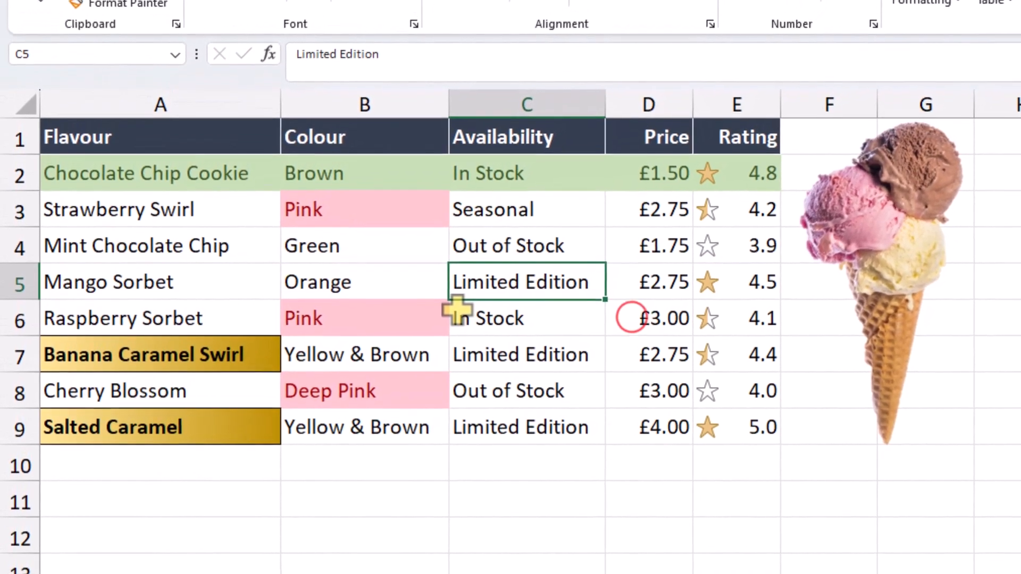
Set the price of Raspberry Sorbet in D6 to 1.99.
left_click(627, 319)
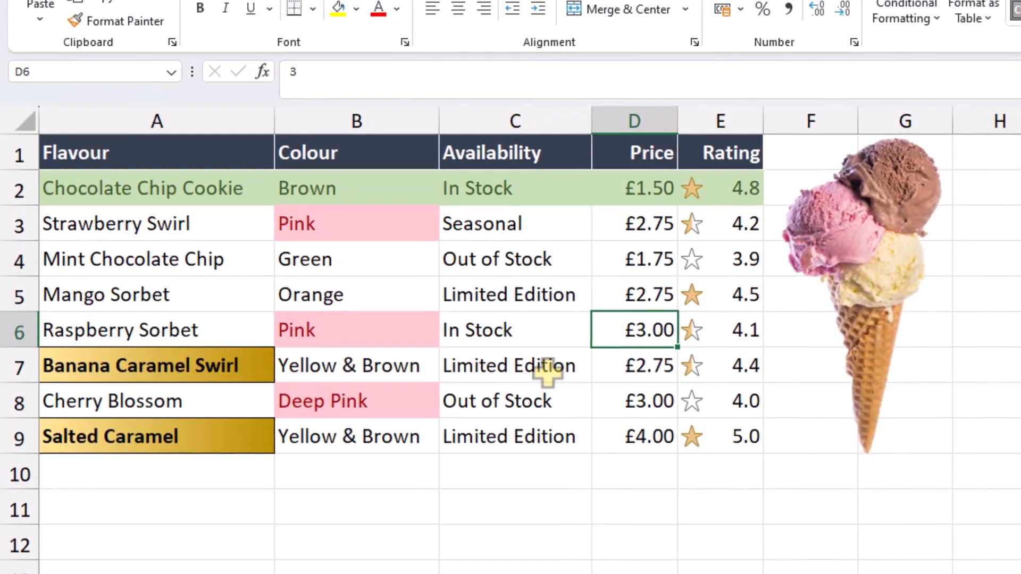
type("1.99")
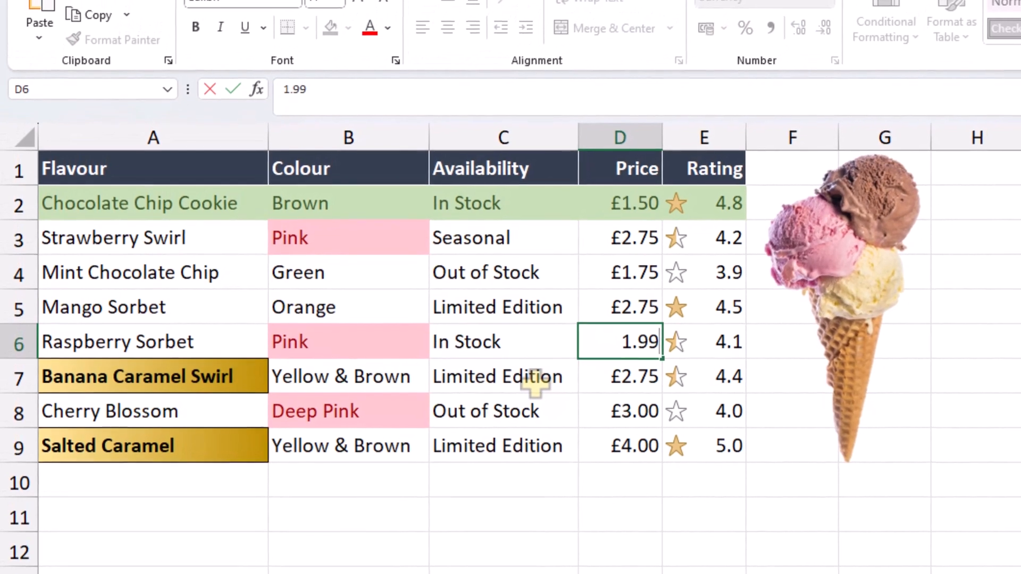
key("Return")
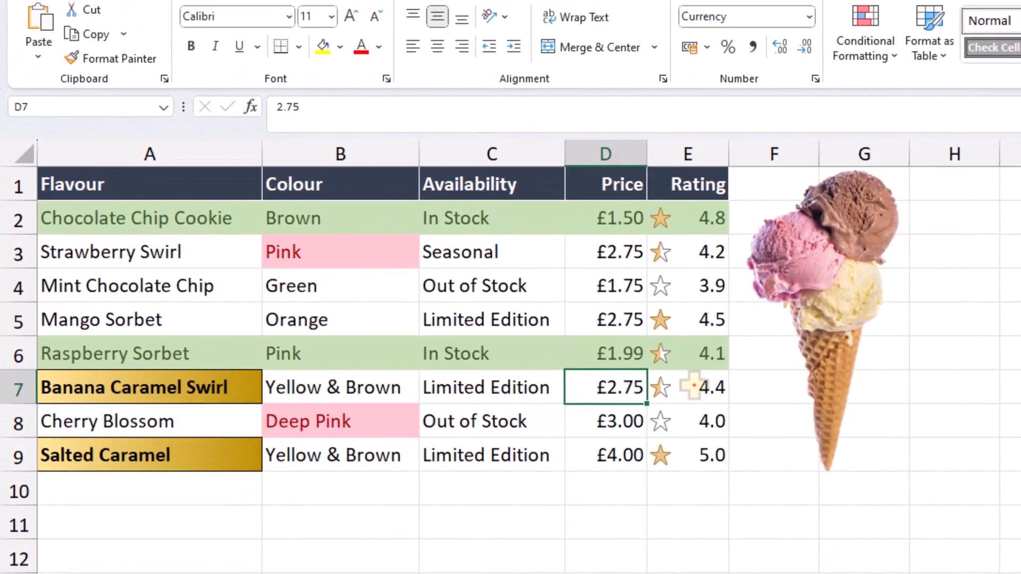
Set the rating of Banana Caramel Swirl in E7 to 4.5.
left_click(697, 388)
type("4")
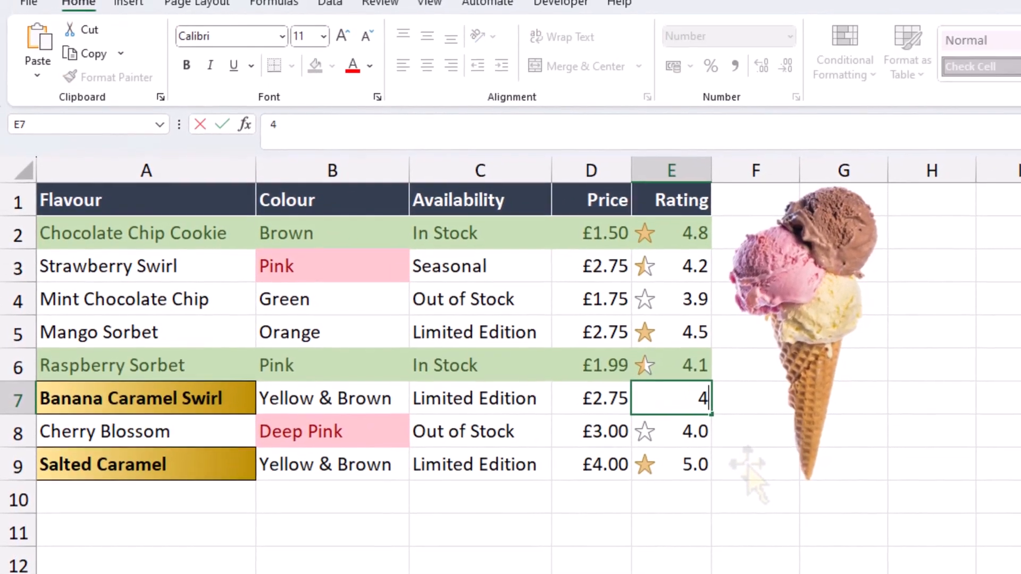
type(".5")
key("Return")
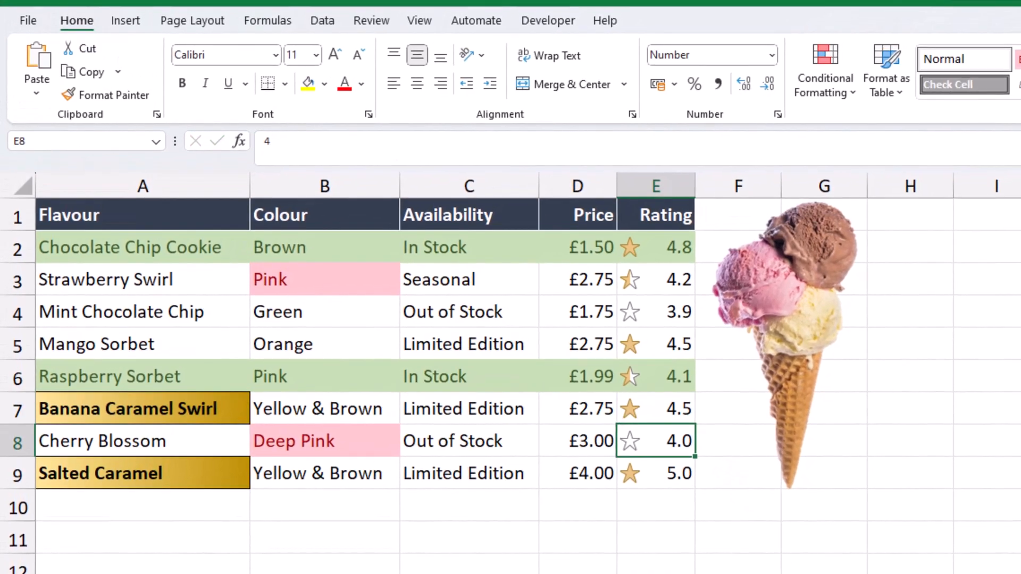